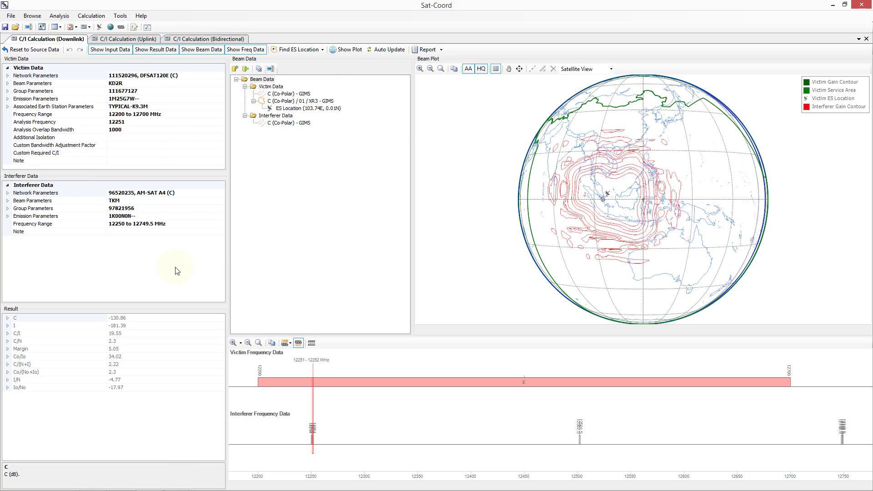
Step: Review the victim network, beam and group parameters and the C result's free-space path loss breakdown
click(8, 77)
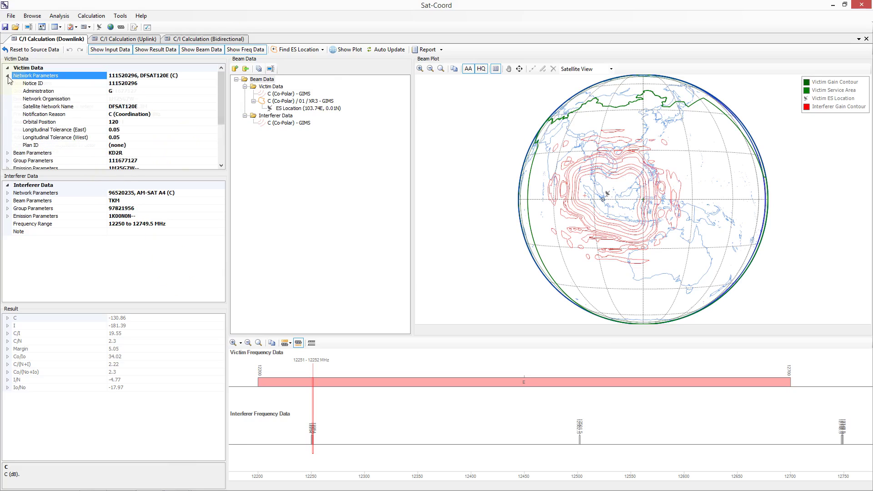
click(8, 76)
click(8, 84)
click(8, 84)
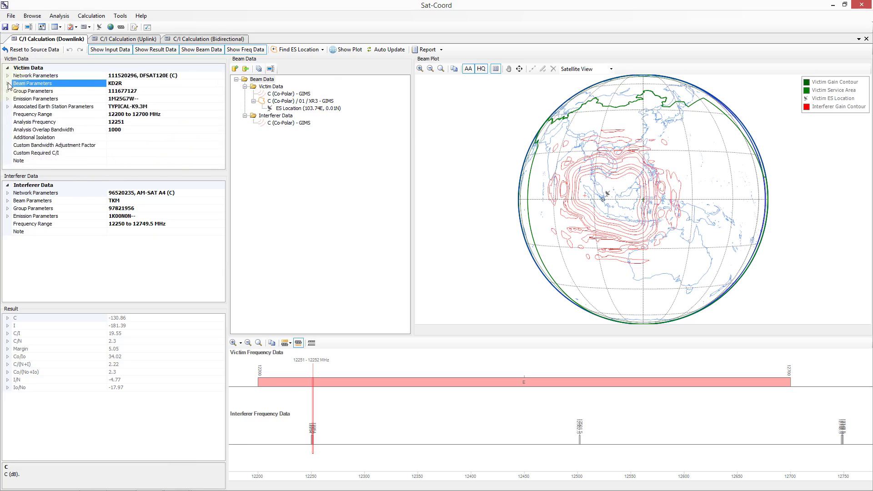
click(8, 91)
click(7, 92)
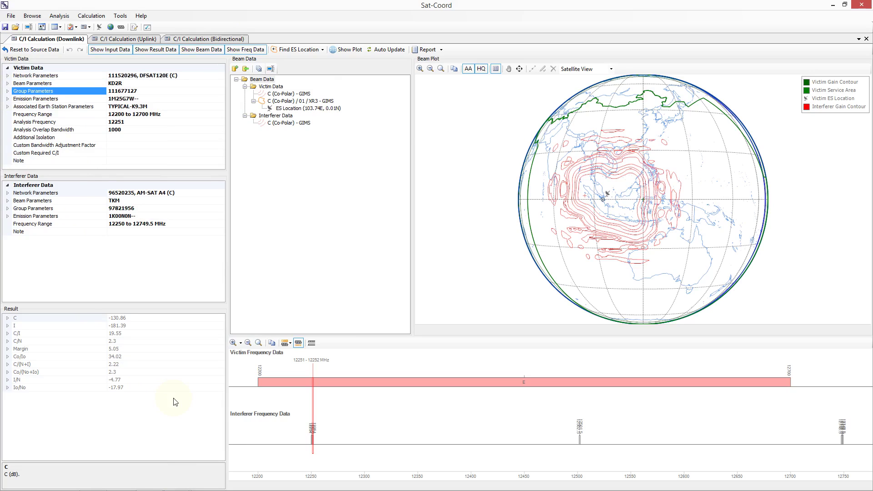
click(7, 318)
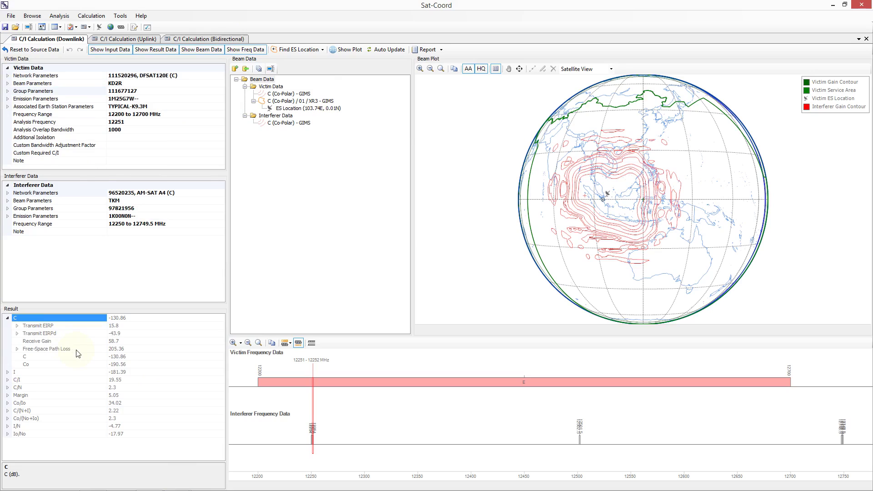
click(19, 350)
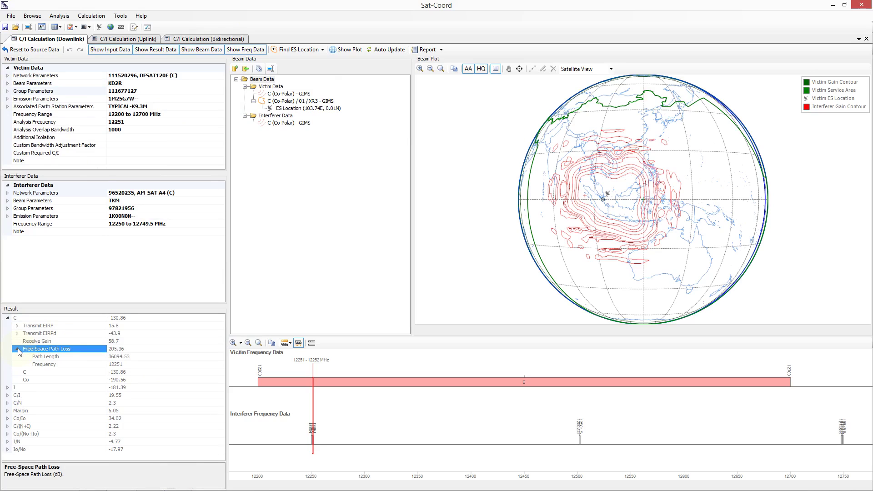
click(7, 318)
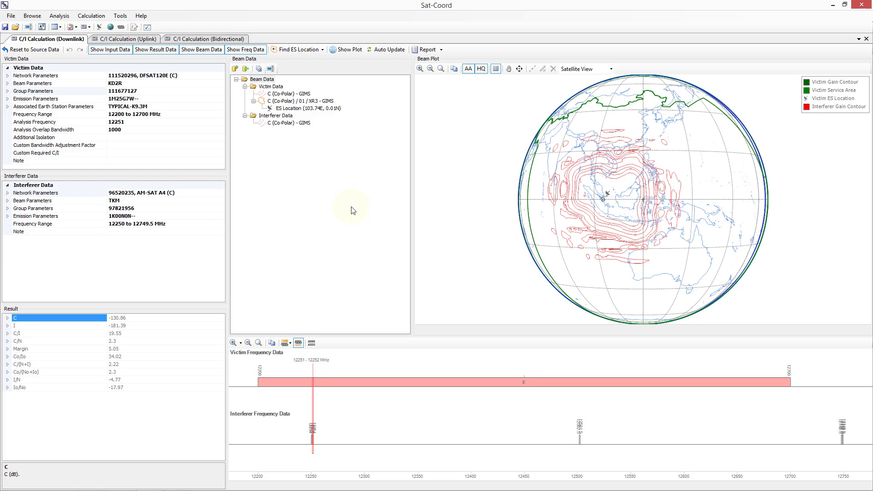
Step: Check the victim earth station's location data via Edit Data without changing it
click(313, 108)
right_click(315, 111)
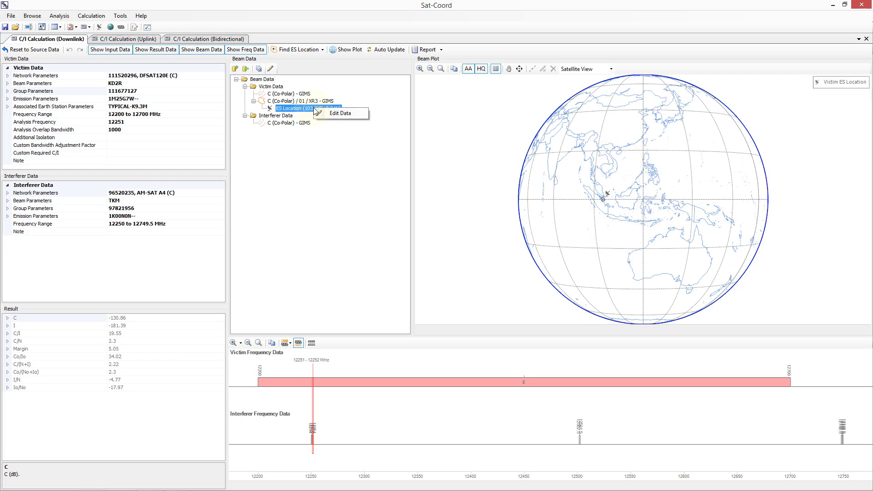
click(326, 114)
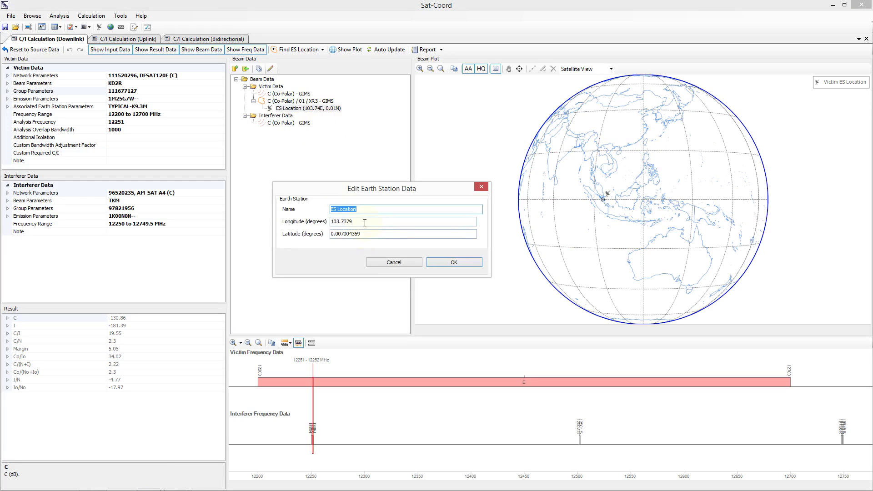
click(452, 264)
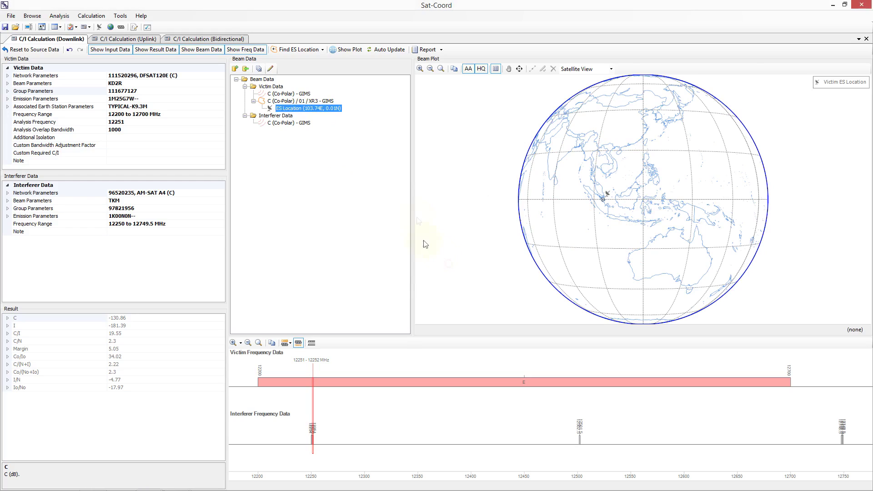
Step: Drag the earth station marker to 85.48E, 10.15N and redisplay all beam contours
click(602, 202)
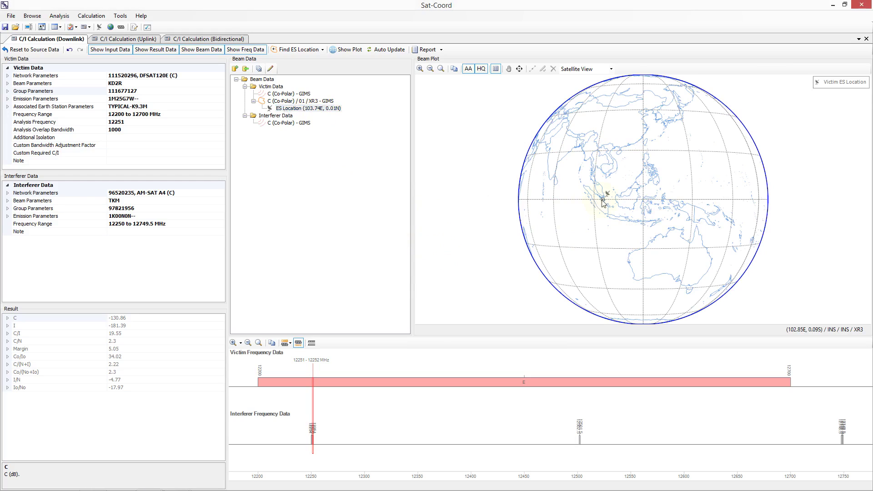
drag(603, 201, 655, 152)
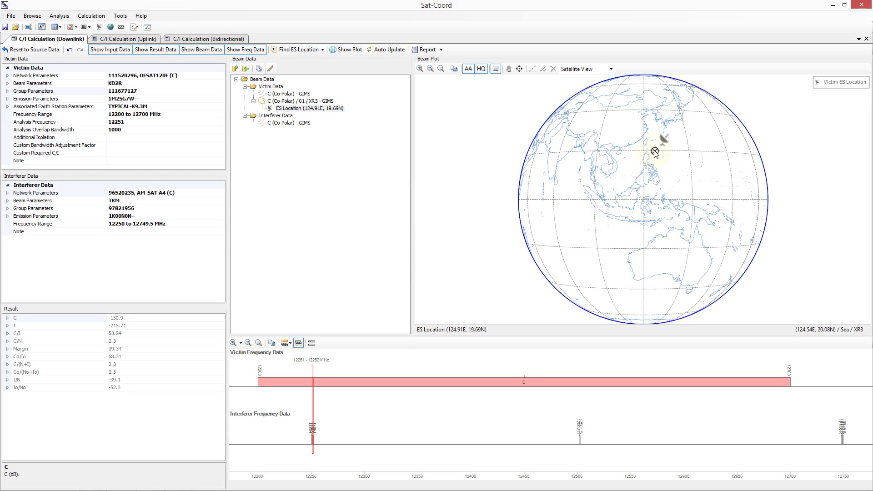
drag(655, 152, 565, 177)
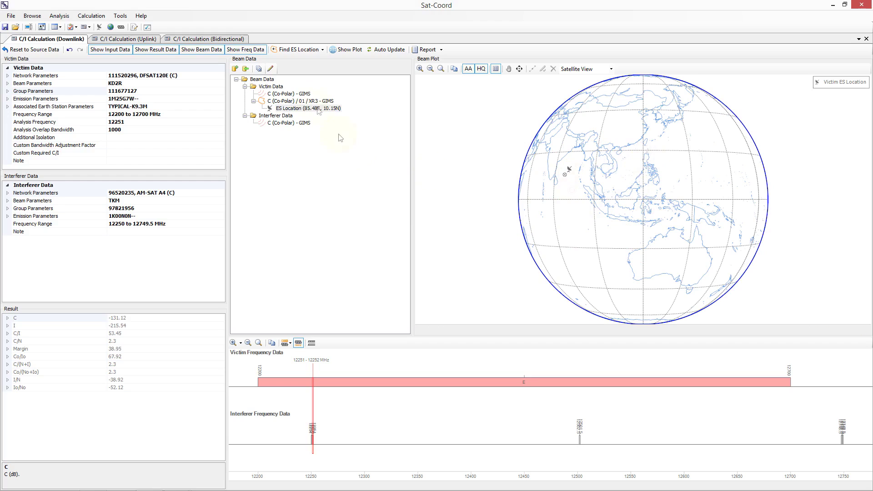
click(263, 80)
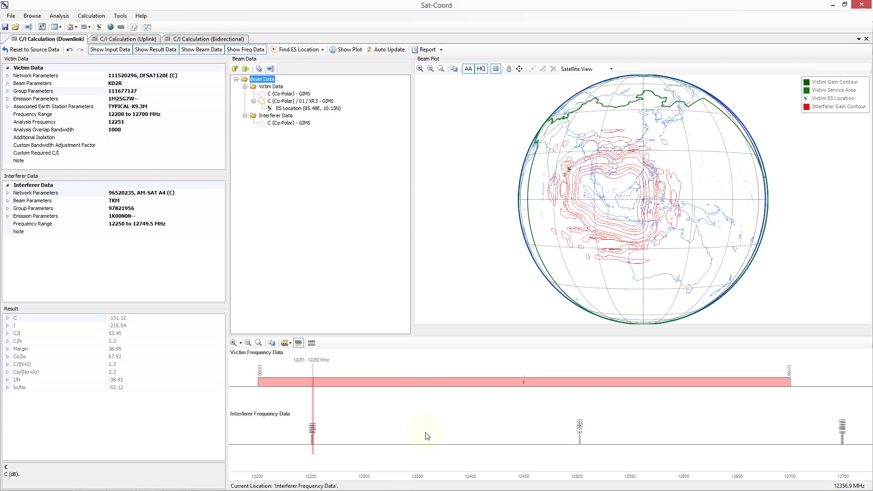
Step: Move the analysis frequency from the 12250 transponder to 12501.5 MHz and select Analysis Overlap Bandwidth
click(313, 443)
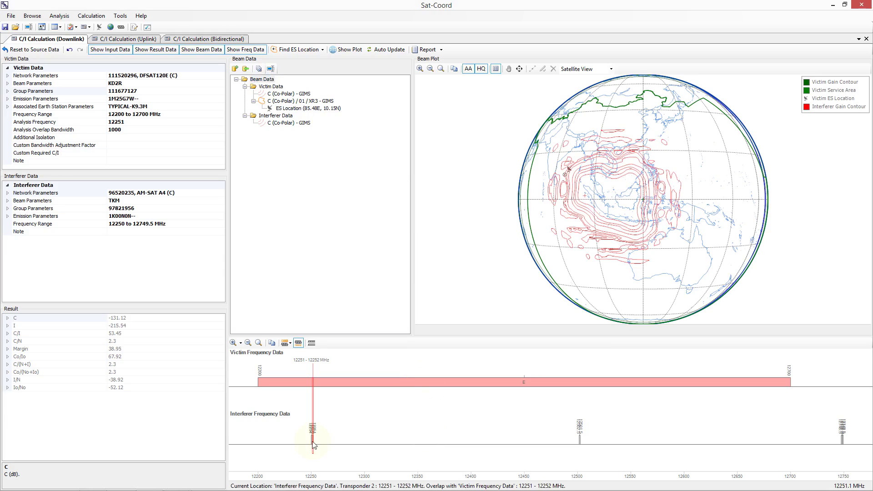
click(312, 442)
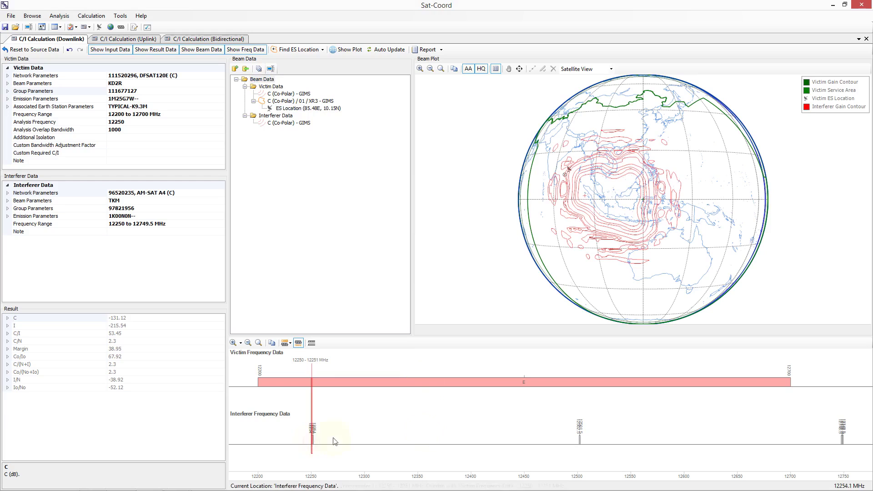
click(579, 440)
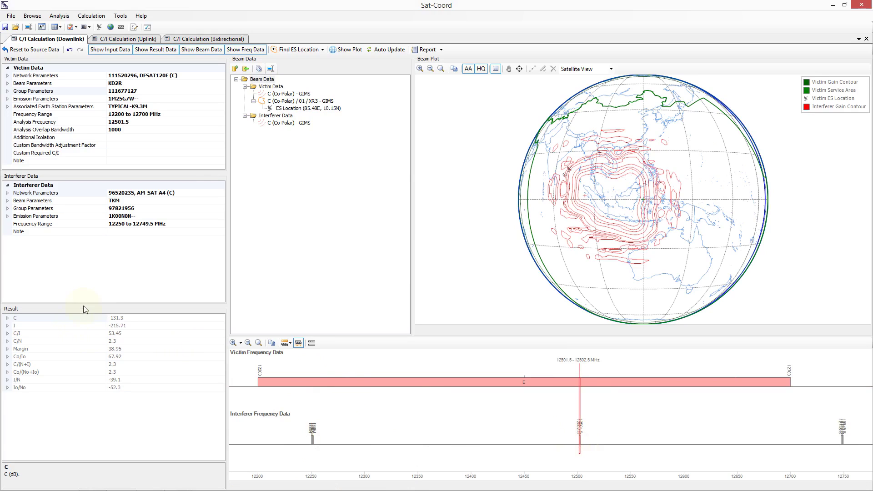
click(143, 122)
click(130, 131)
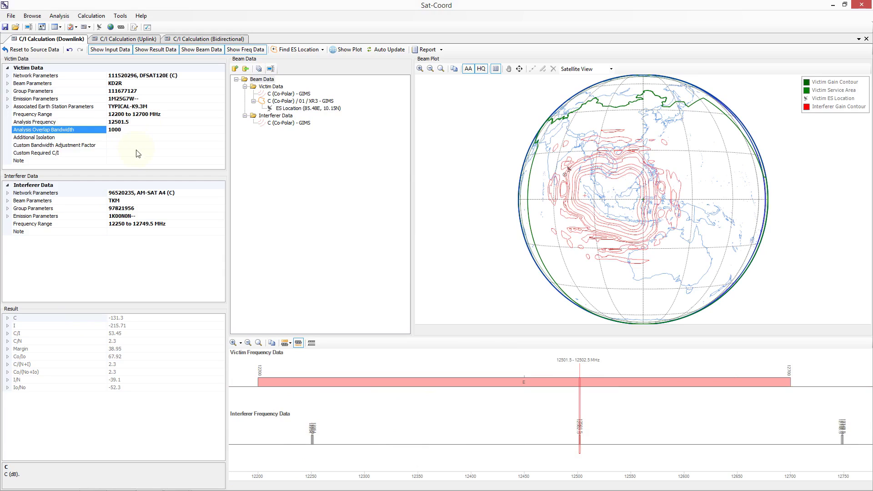
Step: Reset to source data, then hide and re-show the input, result, beam and frequency panels
click(27, 50)
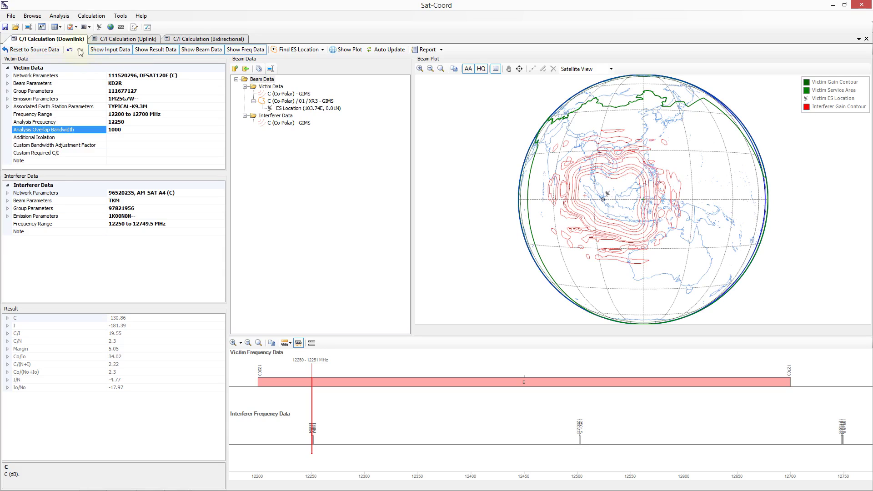
click(114, 53)
click(114, 53)
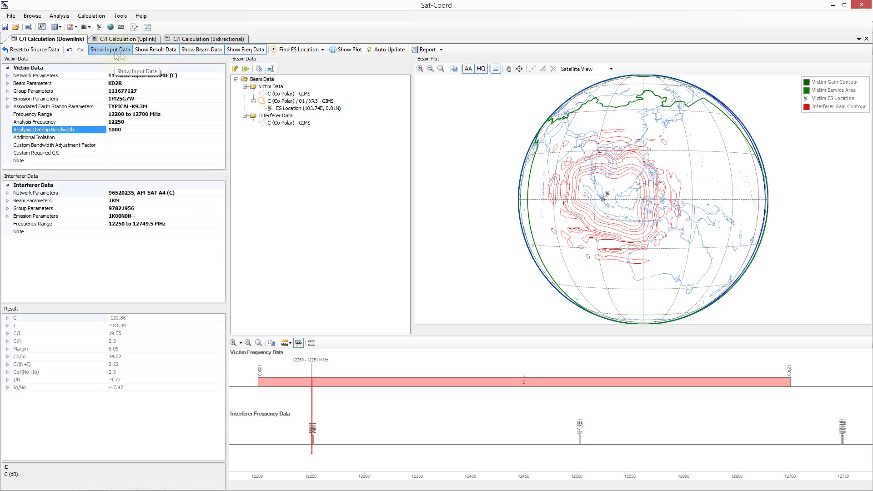
click(152, 50)
click(151, 51)
click(201, 51)
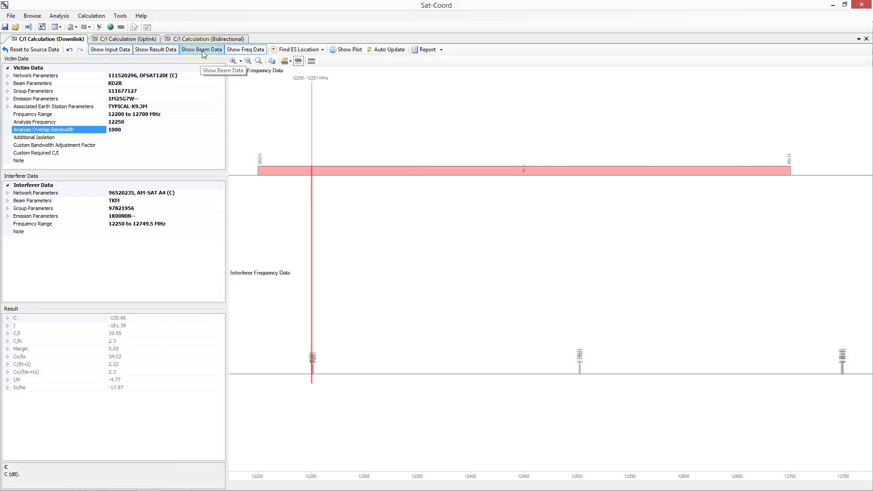
click(202, 51)
click(243, 52)
click(244, 50)
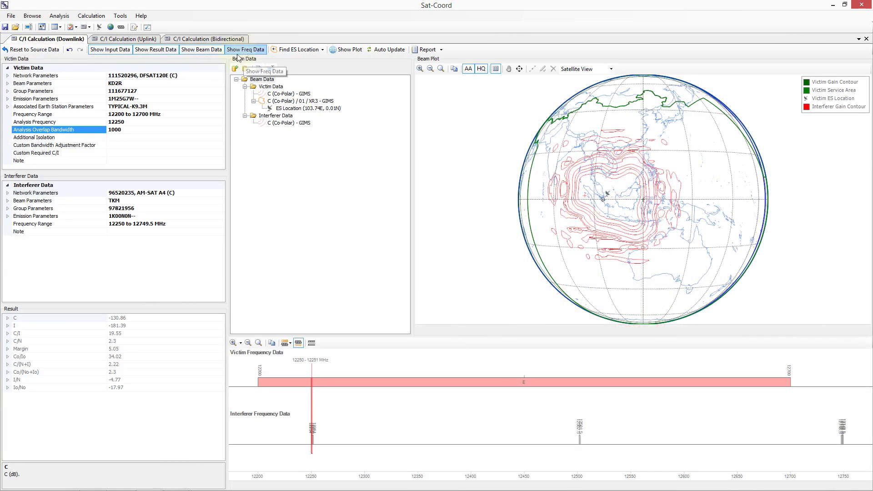
click(296, 52)
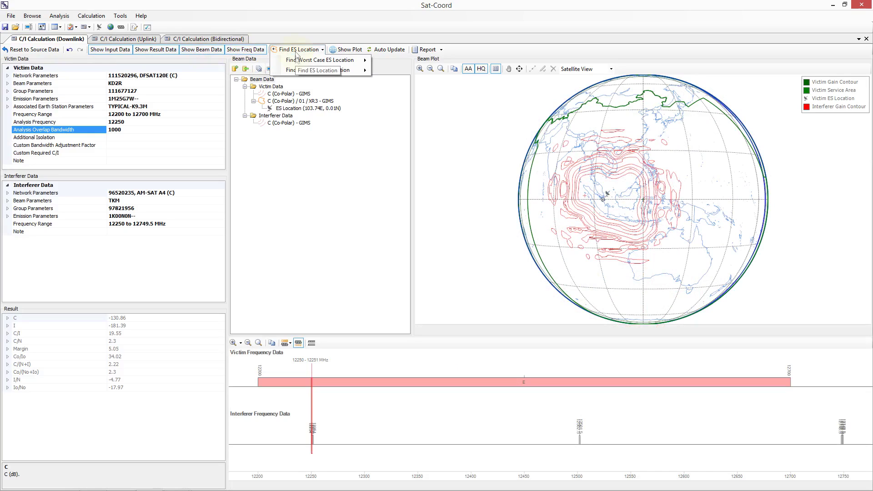
Step: Drag the victim earth station marker to 113.75E, 6.57N
mouse_move(297, 61)
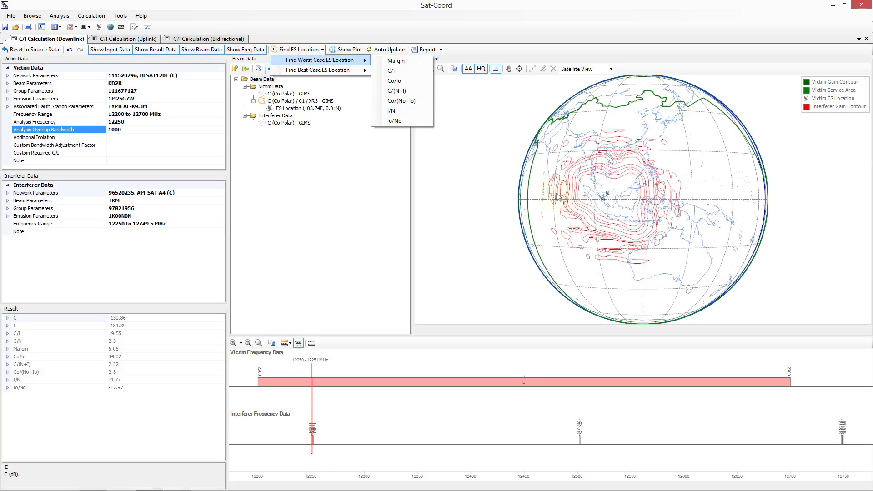
click(603, 205)
drag(603, 200, 628, 184)
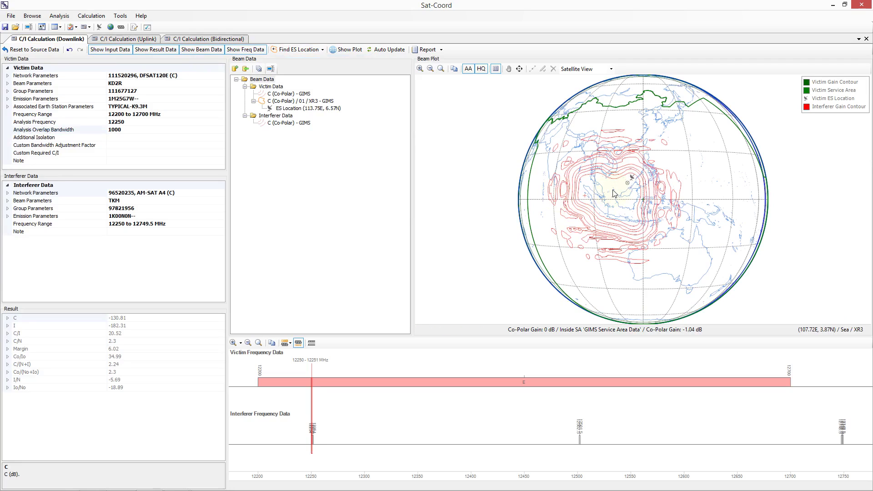
Step: Run Find Worst Case ES Location for I/N, placing the station at 103.74E, 0.01N
click(301, 51)
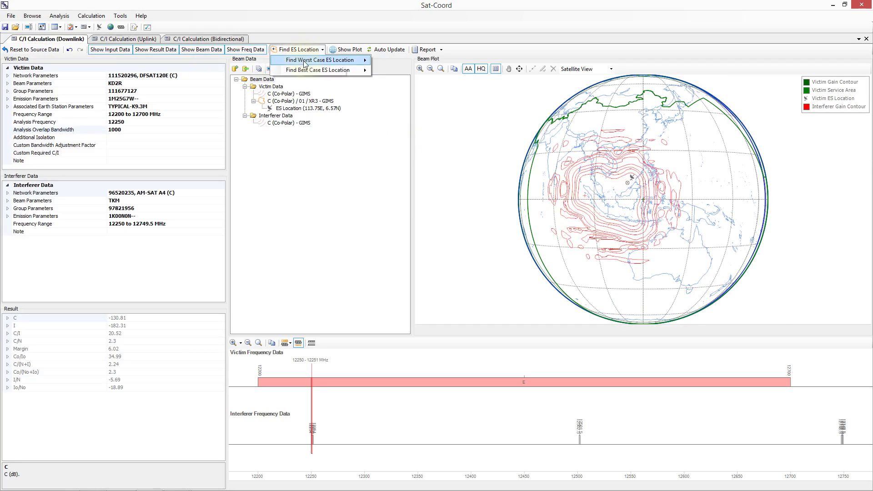
mouse_move(308, 64)
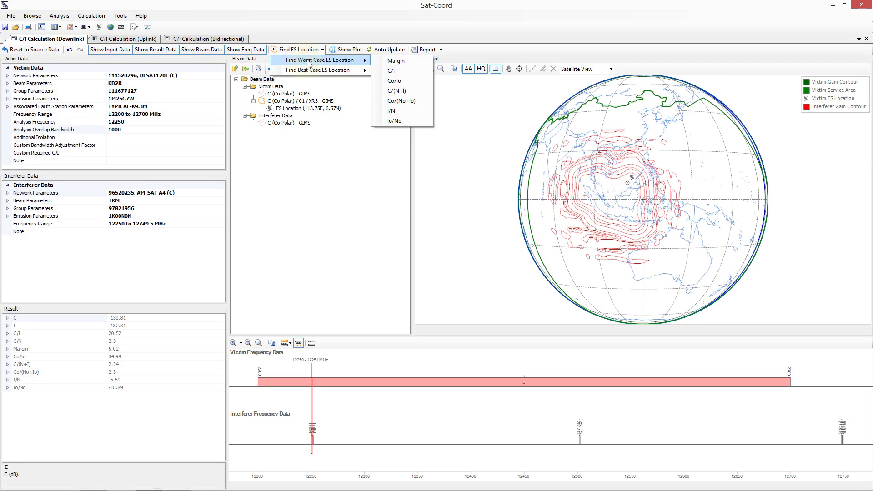
click(390, 112)
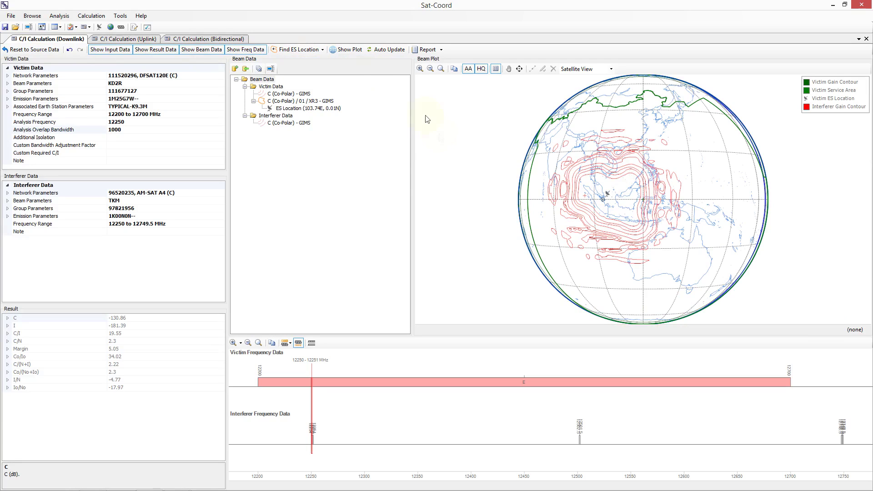
Step: Generate and display the C/I downlink plot, regenerating it at Medium then High resolution
click(347, 50)
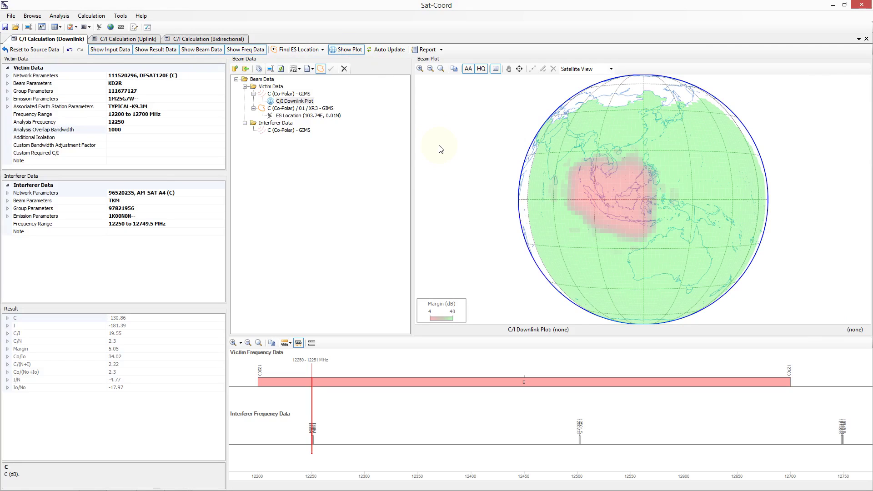
click(295, 101)
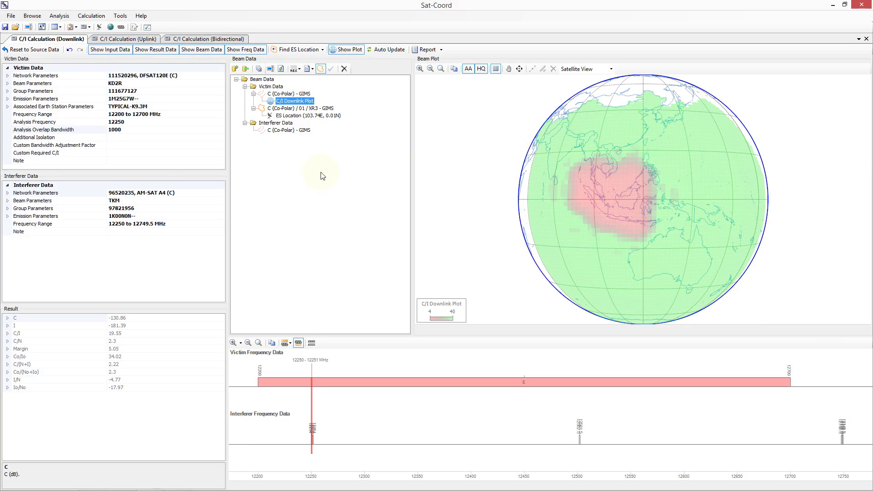
click(282, 69)
click(294, 70)
click(316, 99)
click(295, 69)
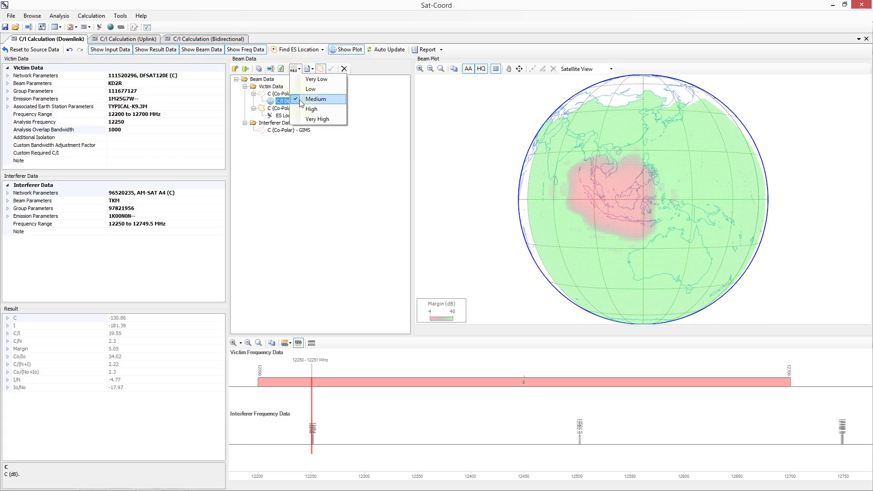
click(311, 109)
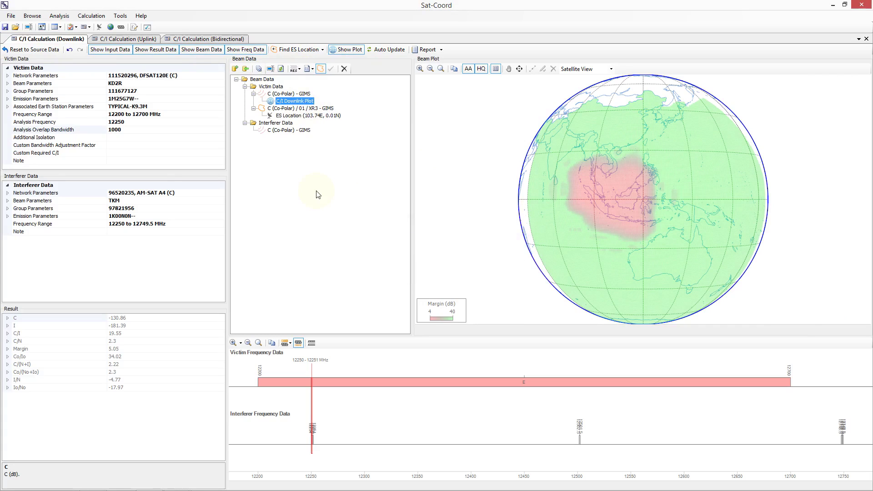
Step: Show the margin map as Margin Pass / Fail with a 10 dB pass value
click(309, 68)
mouse_move(316, 80)
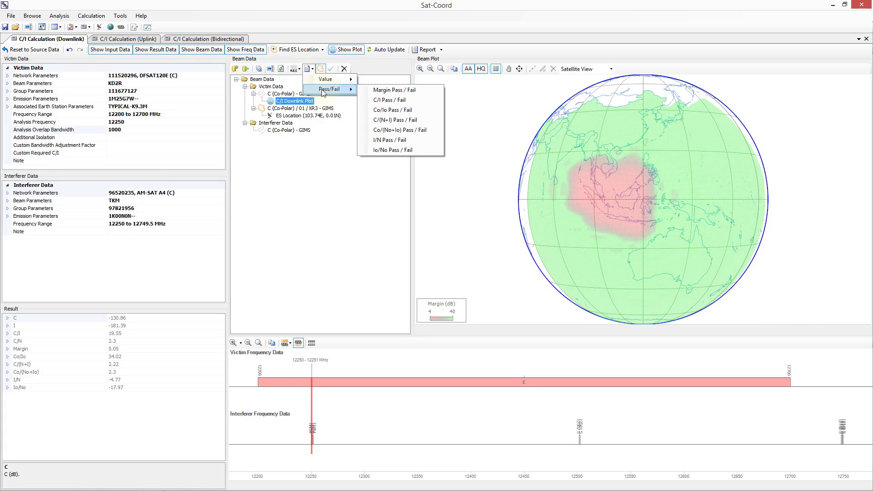
click(374, 91)
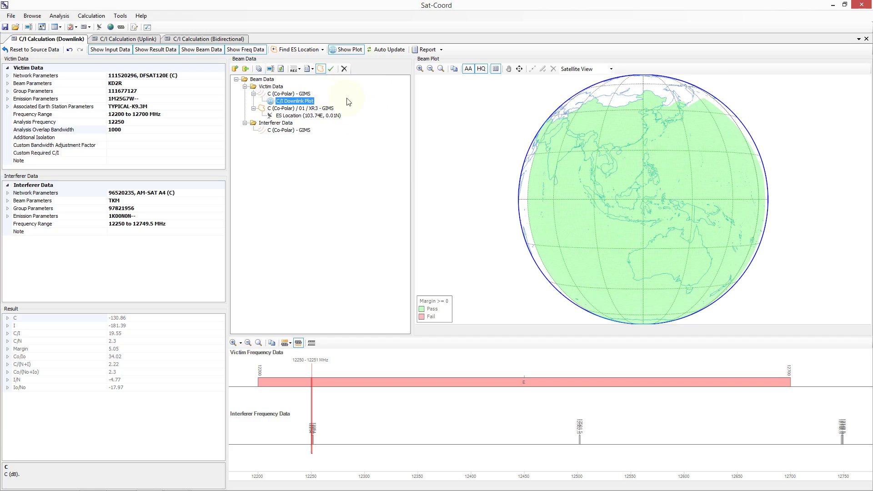
click(332, 69)
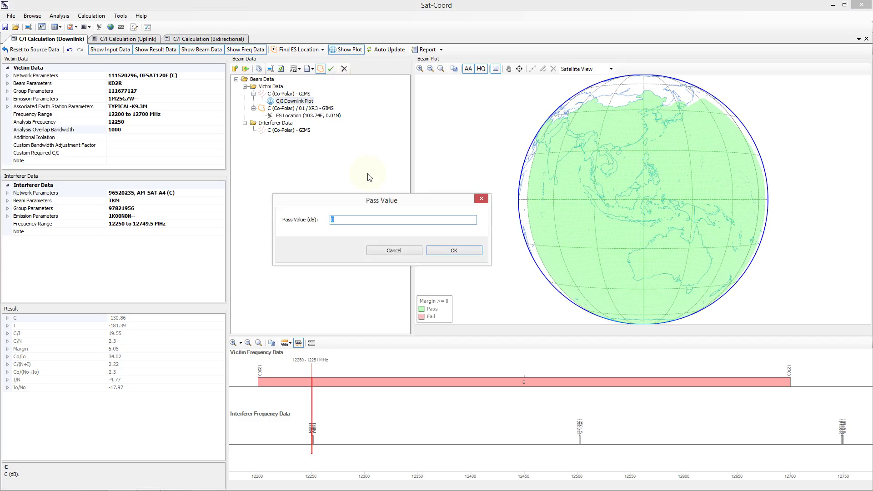
text(10)
click(446, 250)
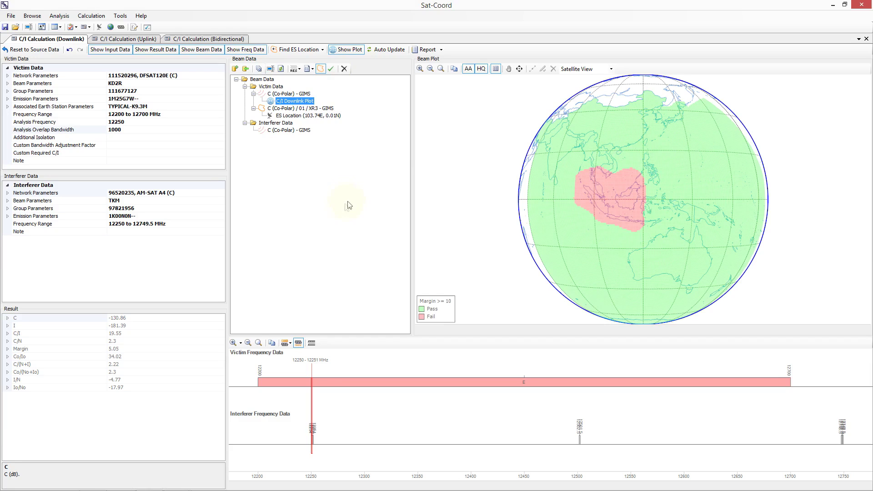
Step: Switch back to graded Margin Value display limited to the service area only
click(309, 69)
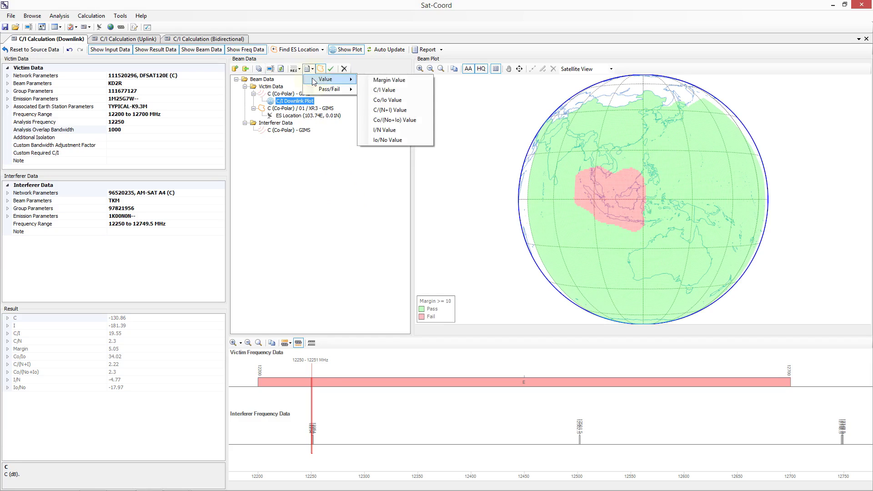
click(389, 80)
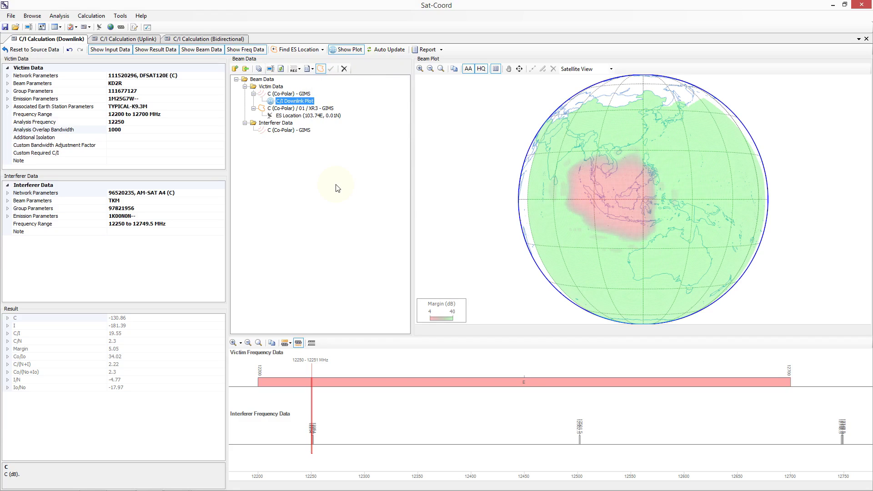
click(321, 69)
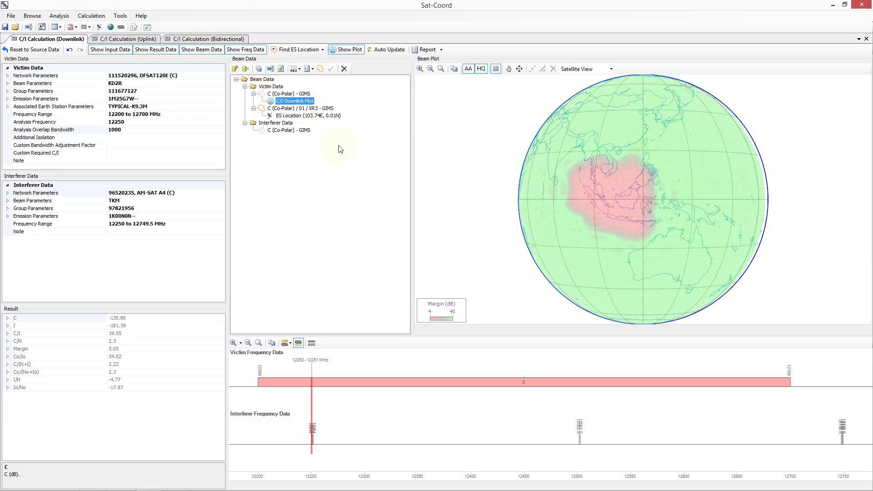
Step: Show gain contours for all beams and generate the C/I downlink report in Word
click(265, 79)
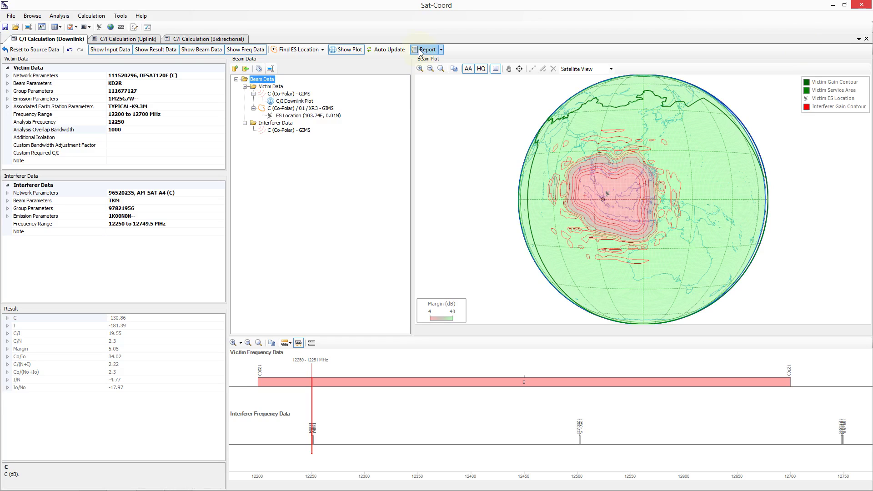
click(420, 50)
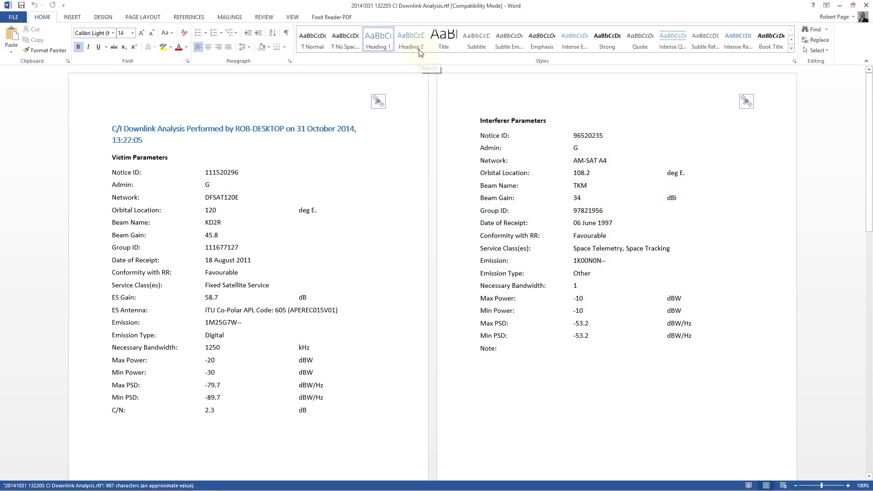
Step: Scroll the Word report down to the margin map page, then close Word
scroll(447, 200, down, 7)
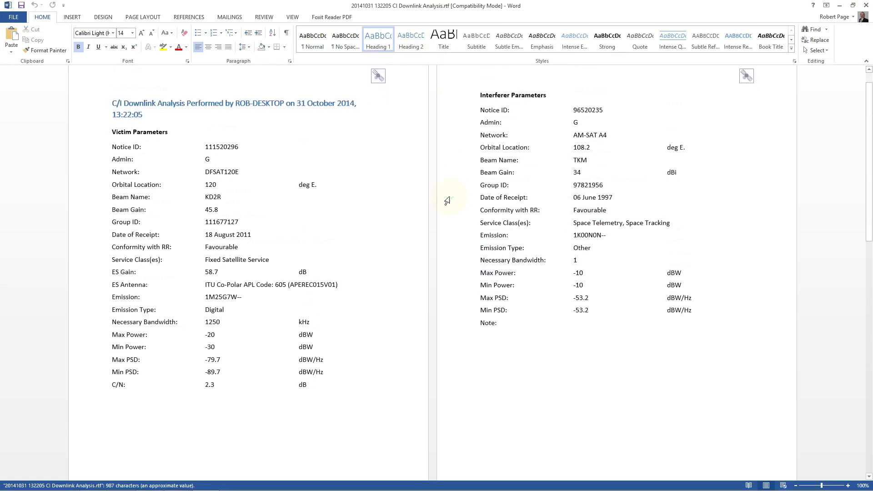
scroll(447, 200, down, 5)
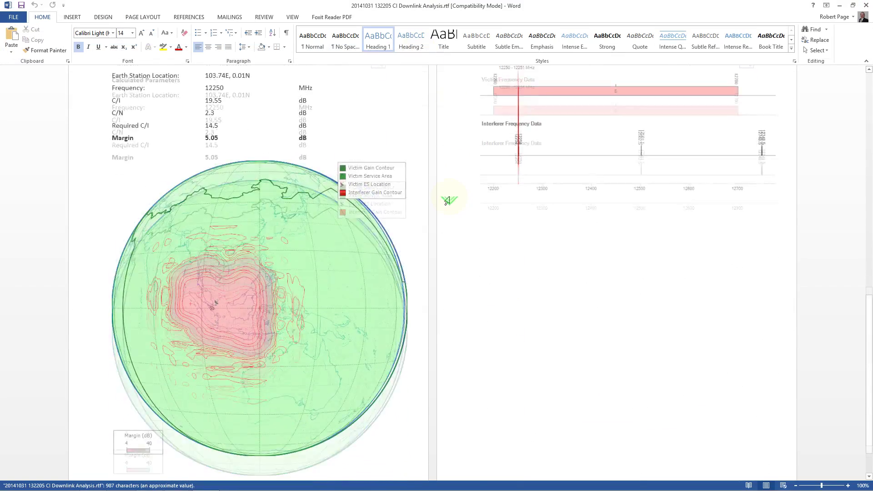
click(866, 6)
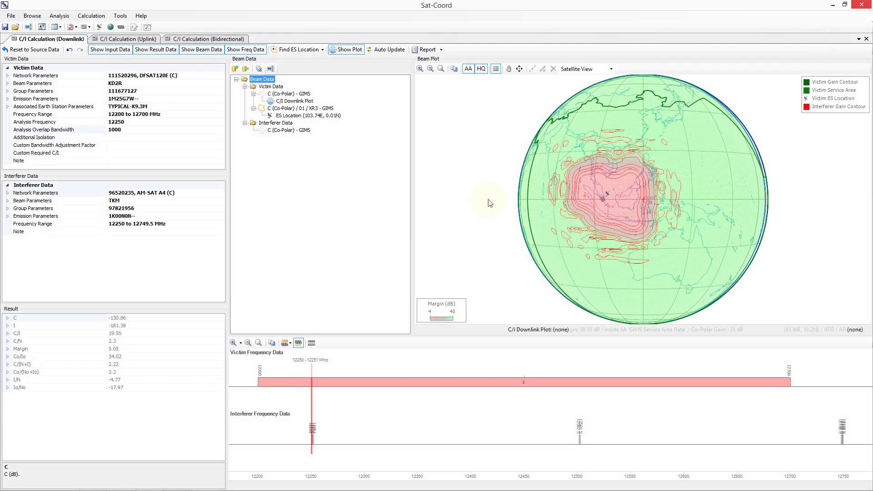
Step: Rotate and zoom the globe to centre the red interference contours
click(494, 204)
key(Left)
key(Left)
key(Left)
key(Left)
key(Left)
key(Left)
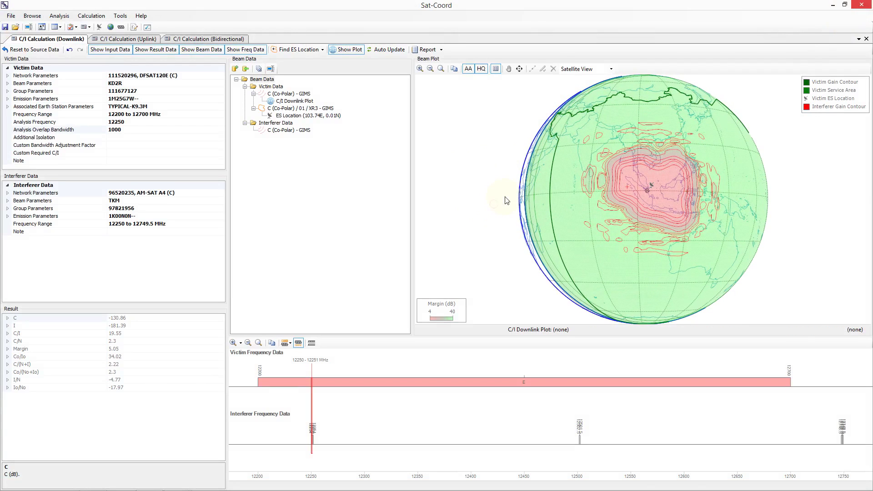
scroll(504, 197, up, 3)
key(Up)
key(Right)
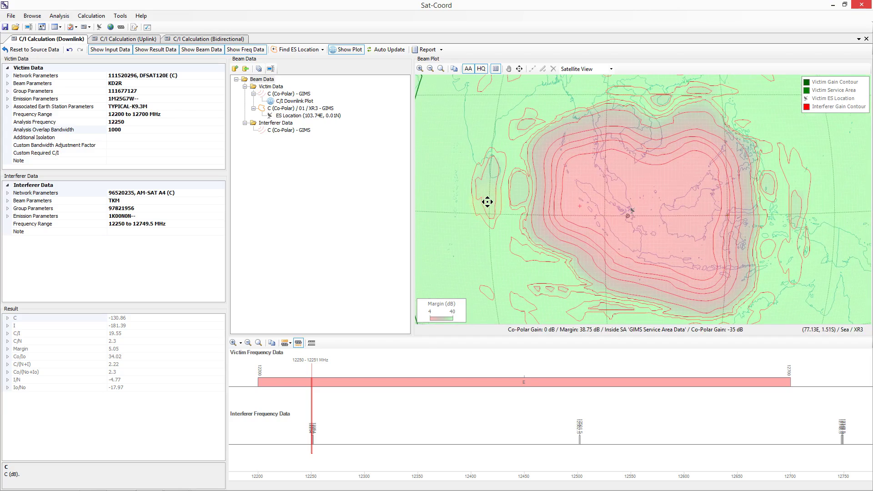
Step: Zoom the frequency chart to centre 12250 MHz and generate an updated report
click(348, 414)
scroll(322, 419, up, 5)
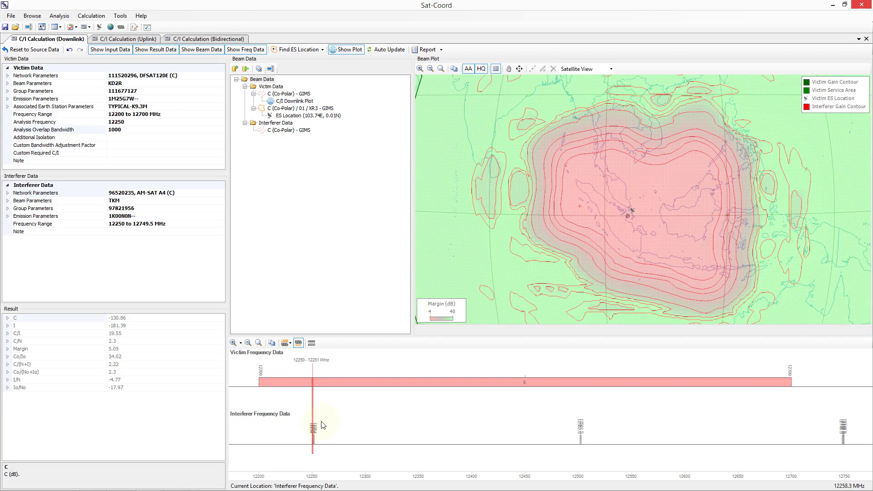
scroll(657, 412, up, 5)
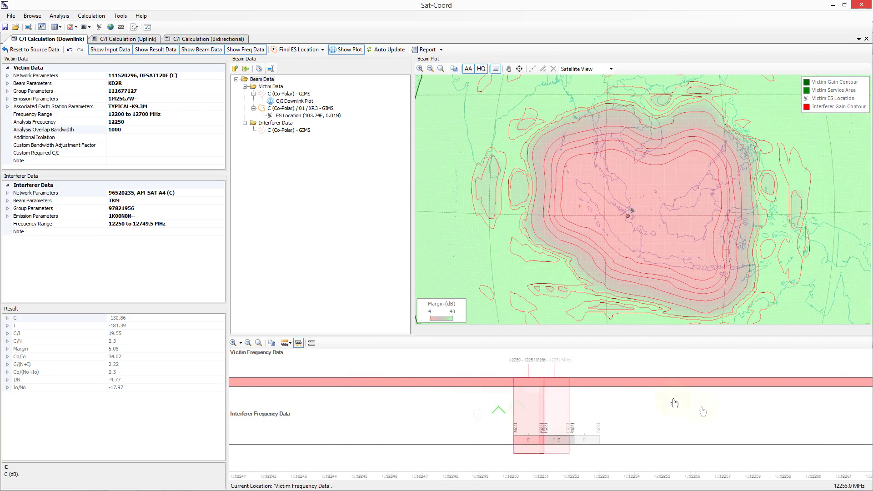
drag(601, 424, 659, 412)
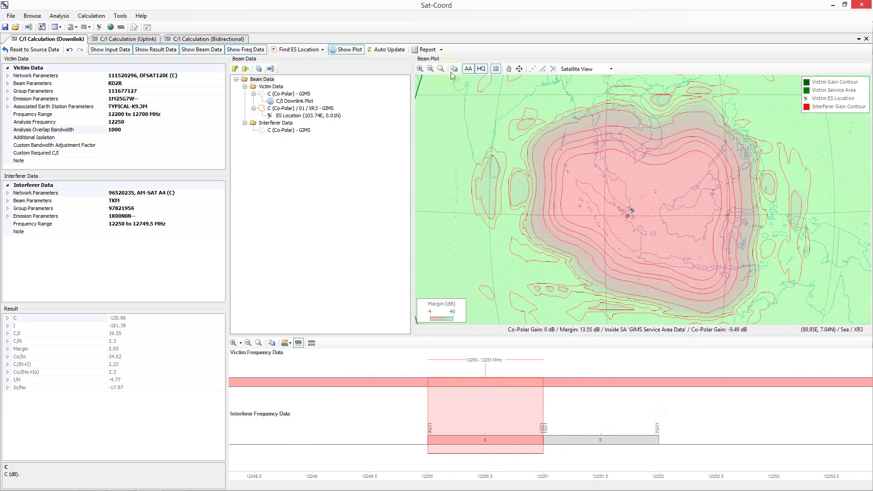
click(422, 50)
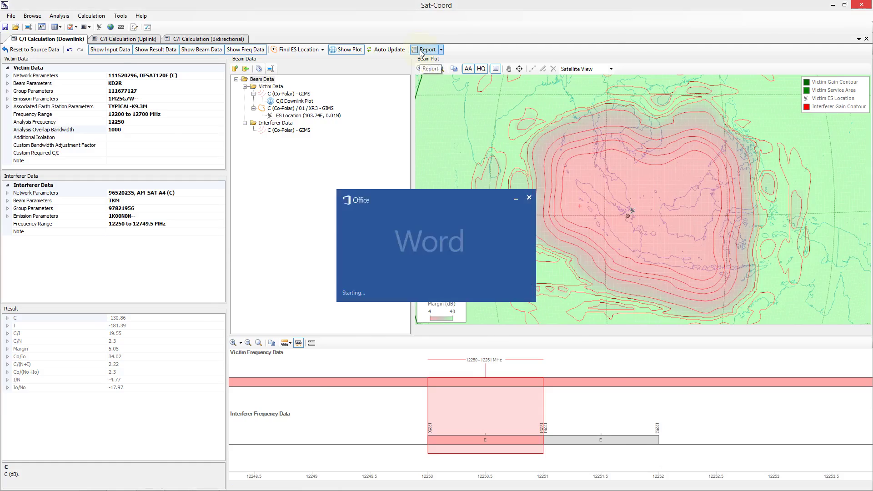
Step: Scroll through the new report's margin map and frequency chart, then close Word
scroll(361, 190, down, 10)
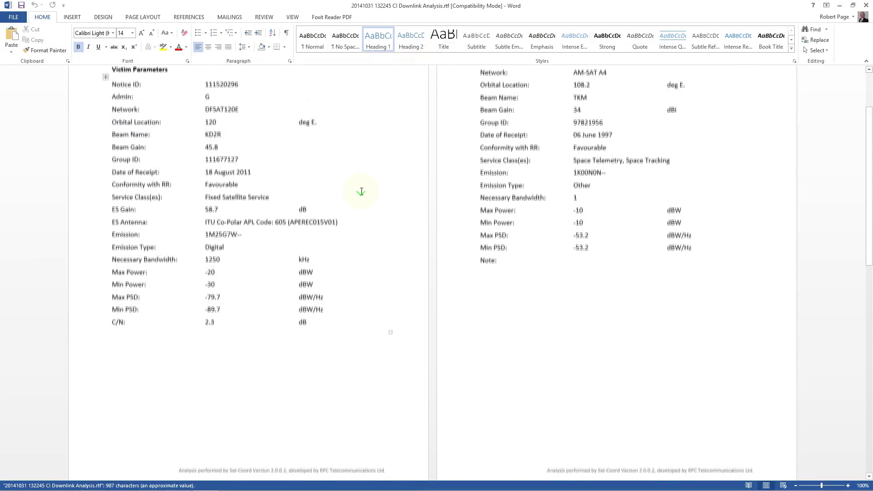
scroll(362, 191, down, 8)
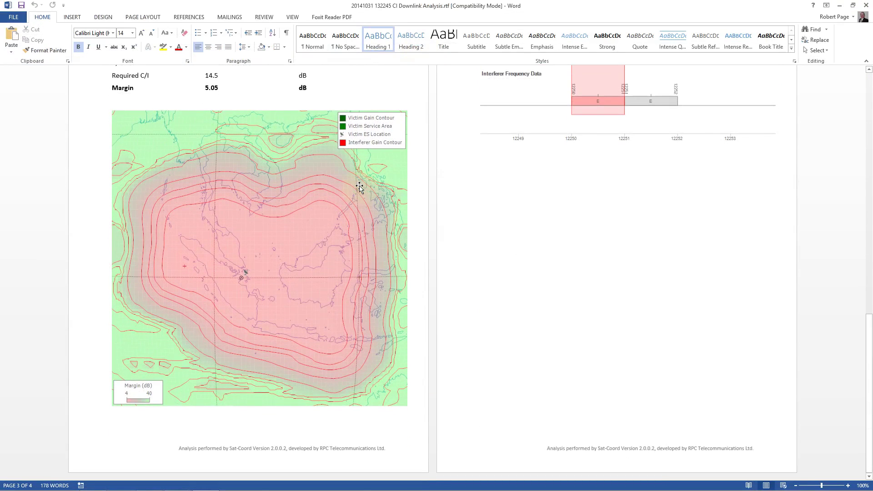
click(578, 103)
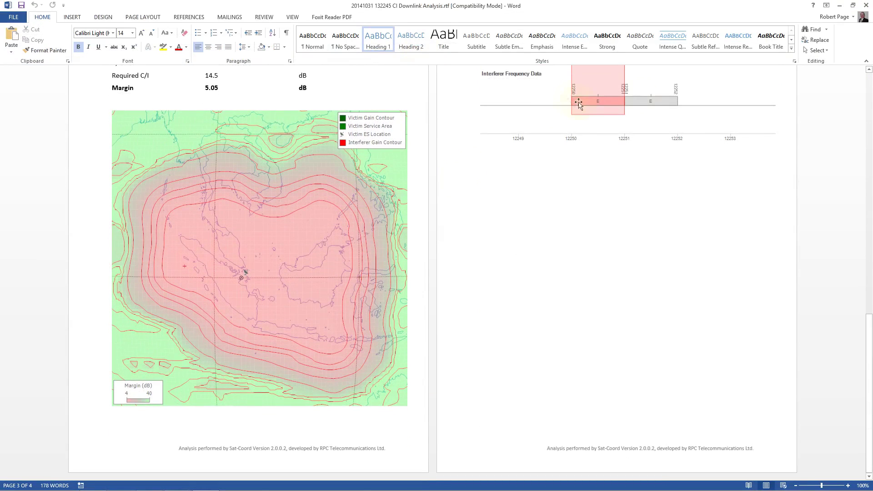
click(866, 5)
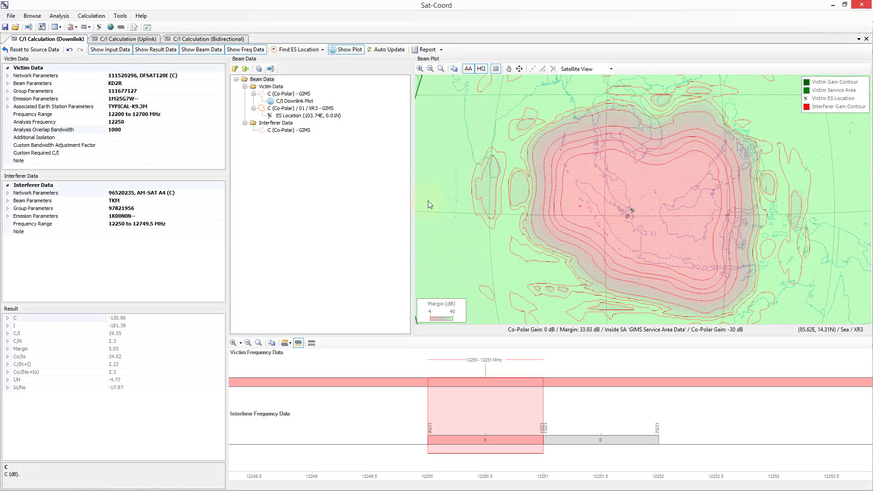
Step: Show the uplink C/I results for AM-SAT A4 at 14001 MHz and browse the Find ES Location and Show Plot options
click(129, 41)
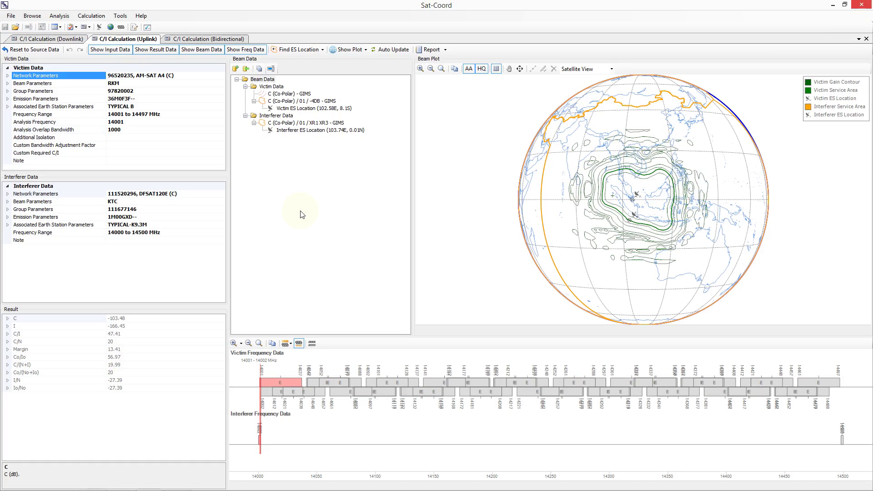
click(307, 51)
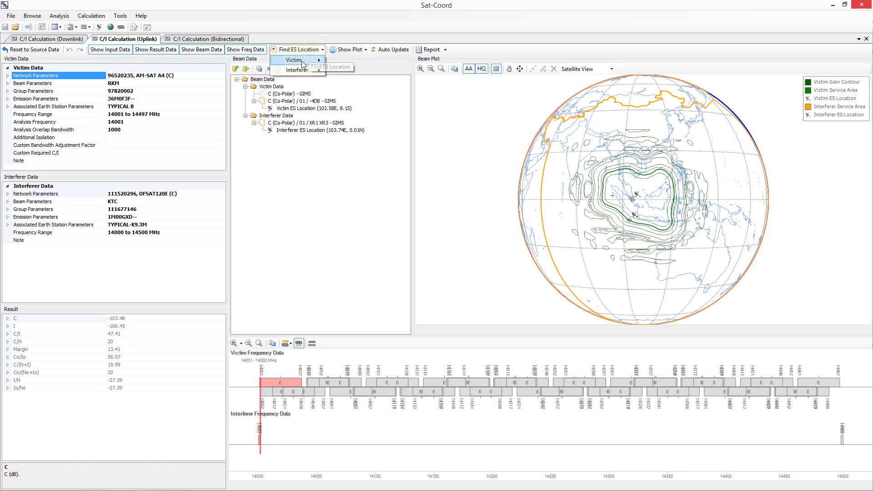
click(337, 53)
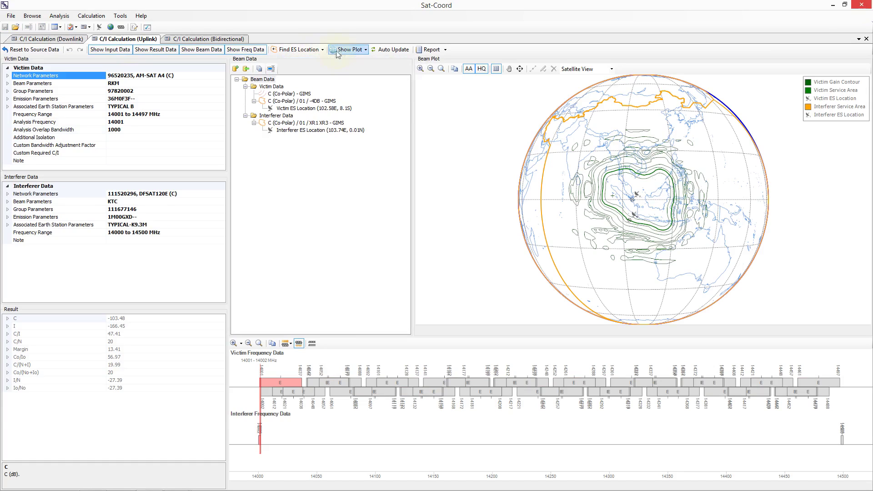
click(337, 53)
click(348, 42)
Step: Remove the uplink C/I Plot By Victim Earth Station
click(347, 52)
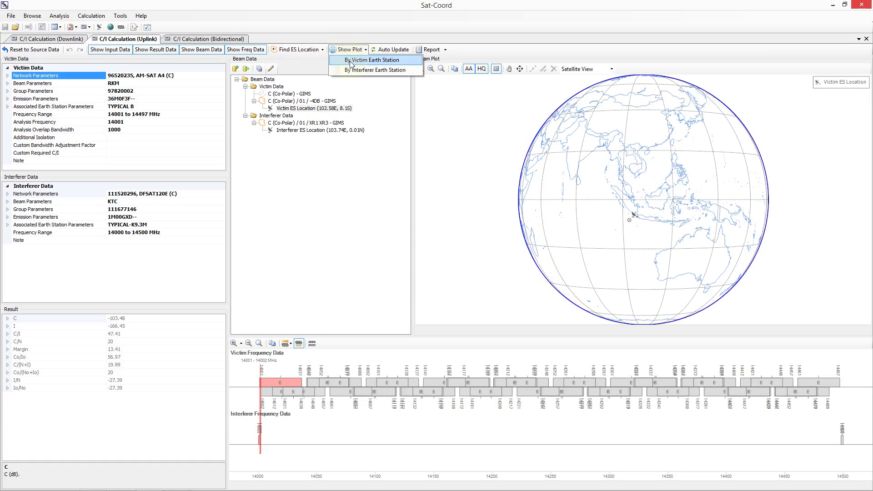
click(350, 63)
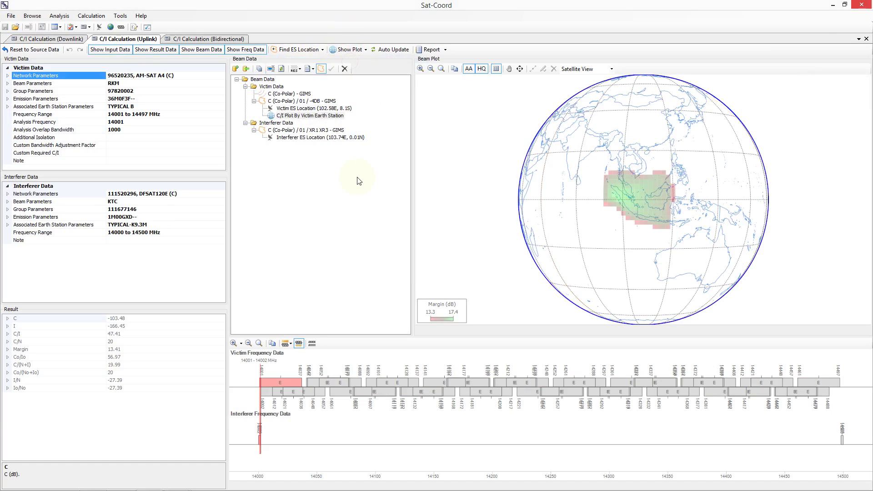
click(324, 116)
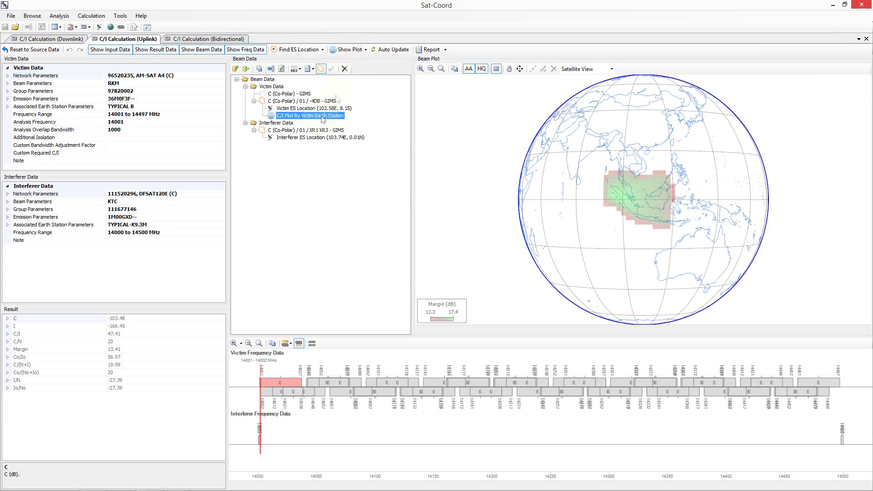
click(344, 69)
Step: Plot C/I margin by interferer earth station, then open the bidirectional C/I calculation
click(351, 50)
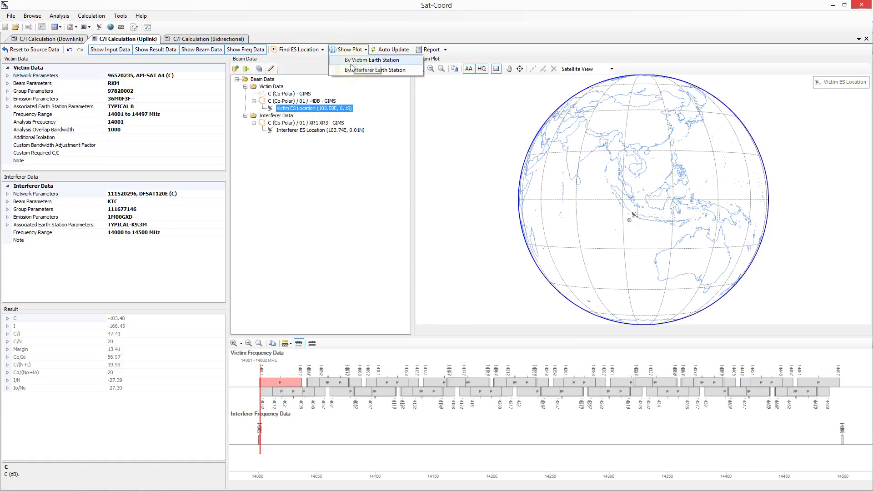
click(351, 69)
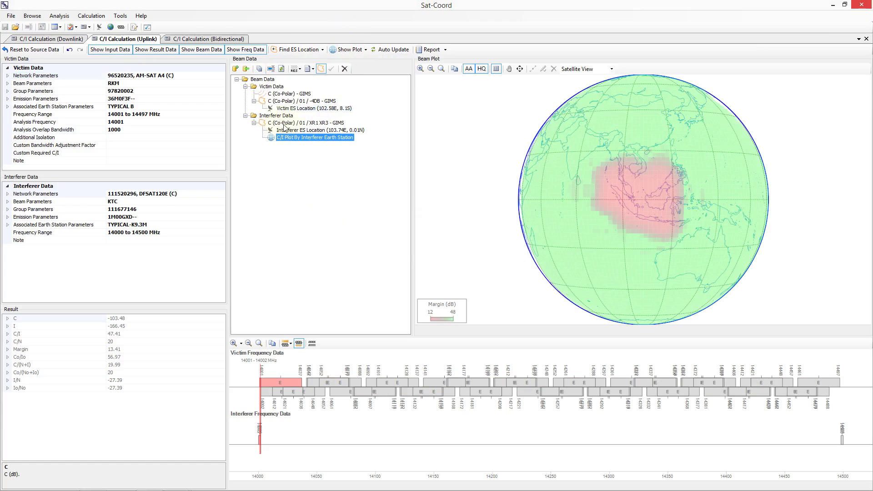
click(209, 38)
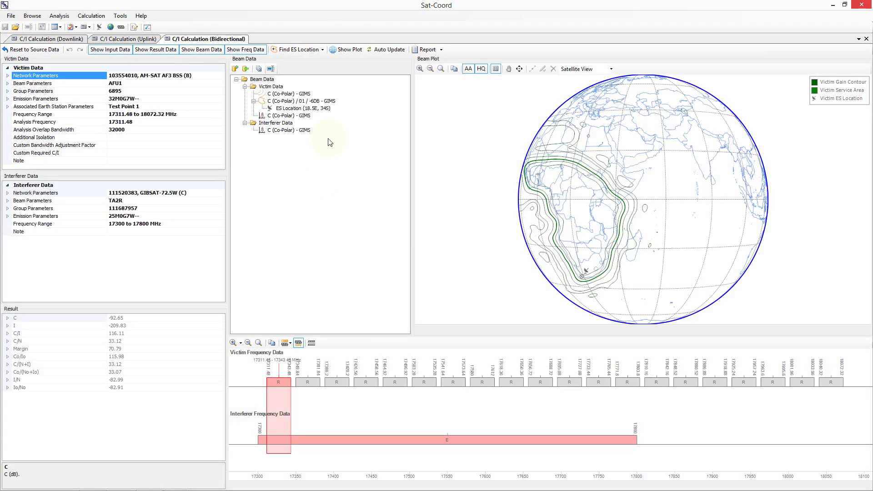
Step: View the victim and interferer beam AG/GSO gain charts, then add the bidirectional C/I margin plot and beam contours
click(300, 116)
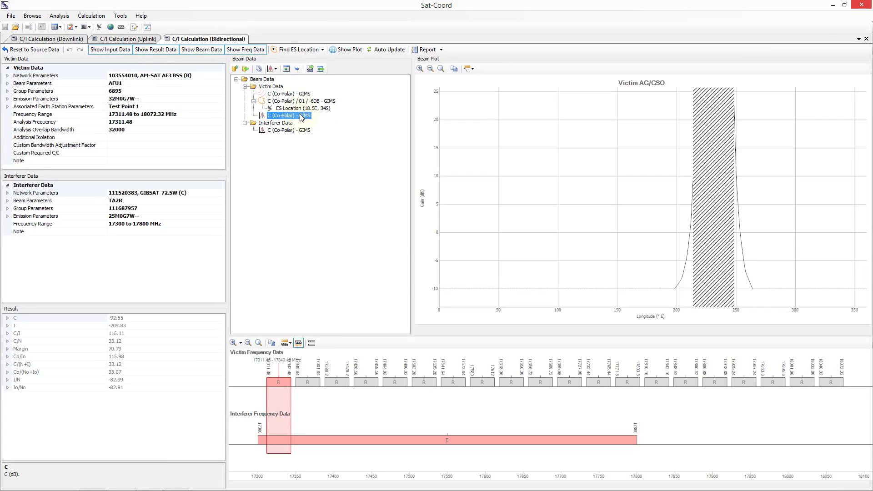
click(299, 130)
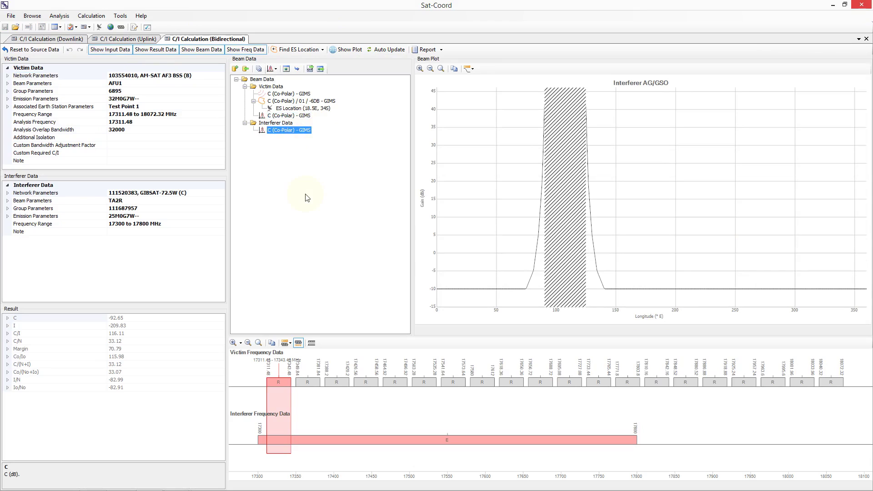
click(268, 80)
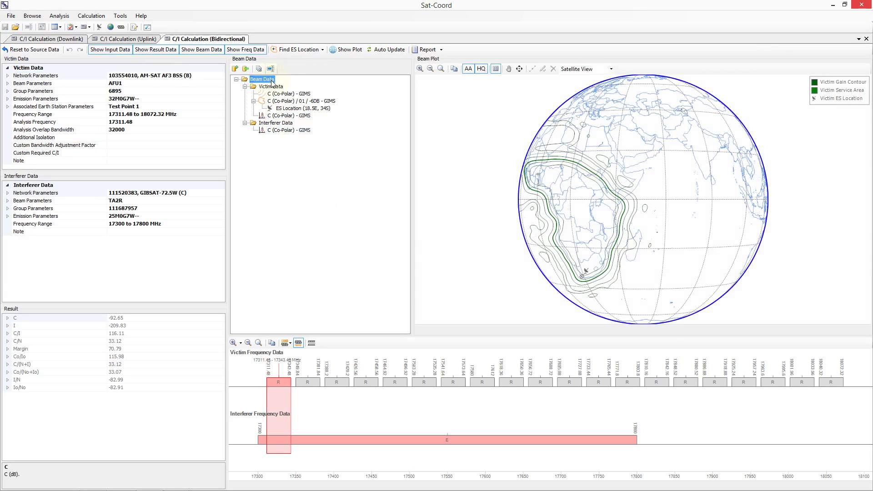
click(346, 50)
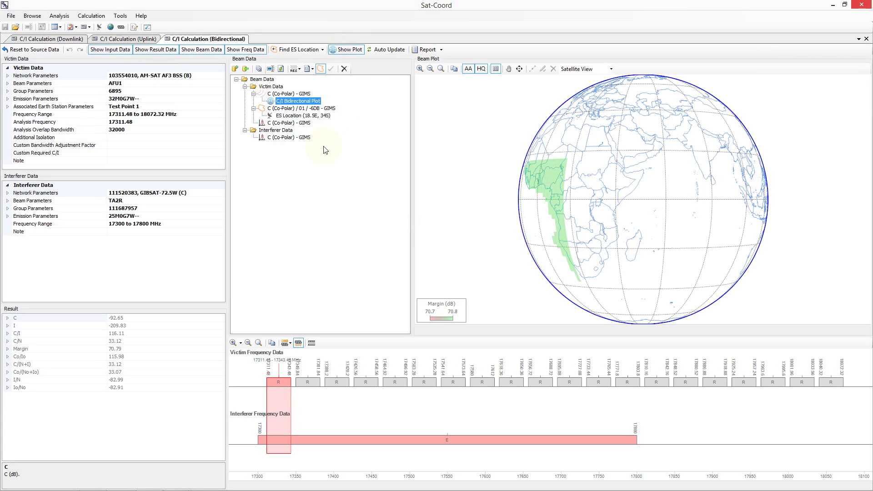
click(262, 80)
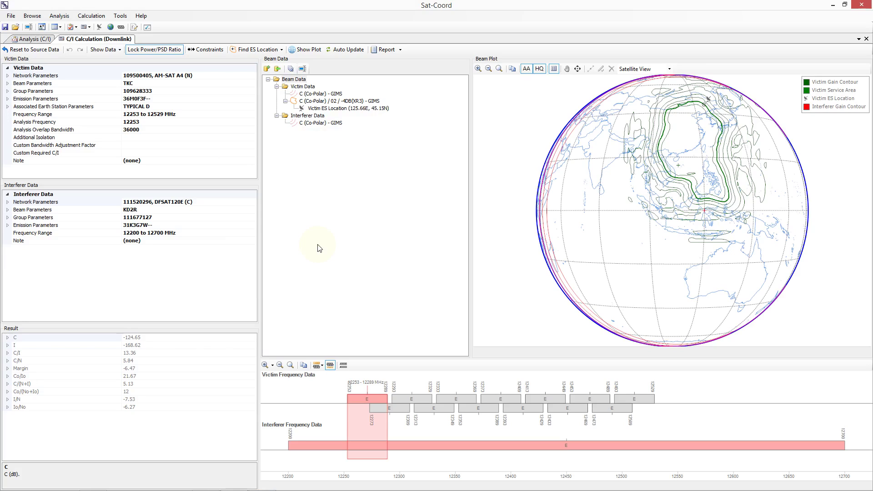
Step: Under Emission Parameters, set the interferer's Max Power to the formula =-20-10
click(8, 225)
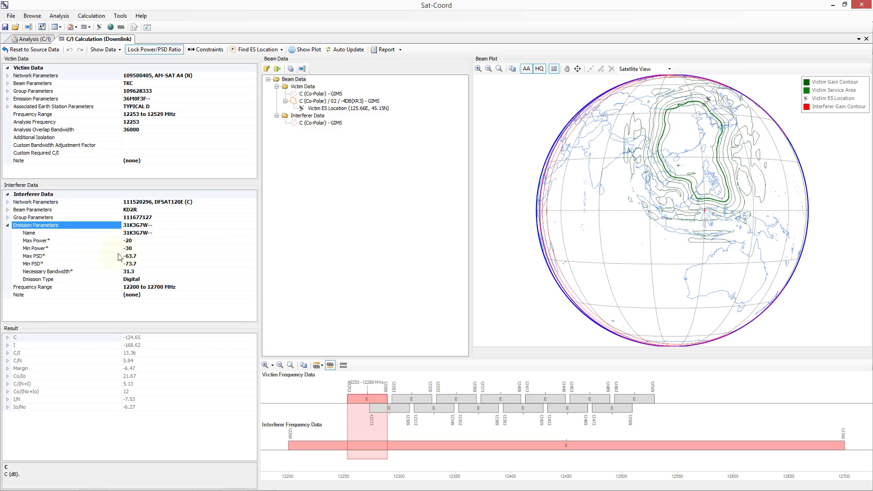
click(151, 241)
key(Home)
text(=)
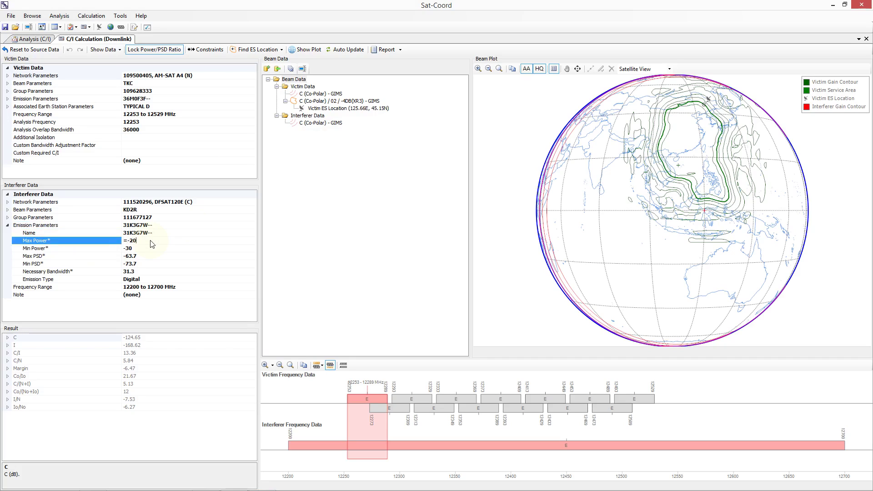
text(-20-10)
key(Return)
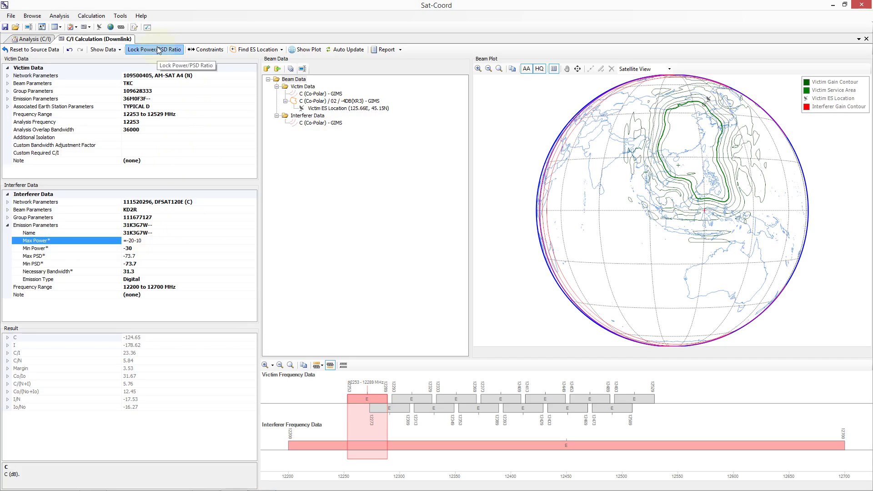
Step: Lock the Power/PSD ratio and set Max Power to =-73.7+10log31300, giving margin 2.27
click(158, 50)
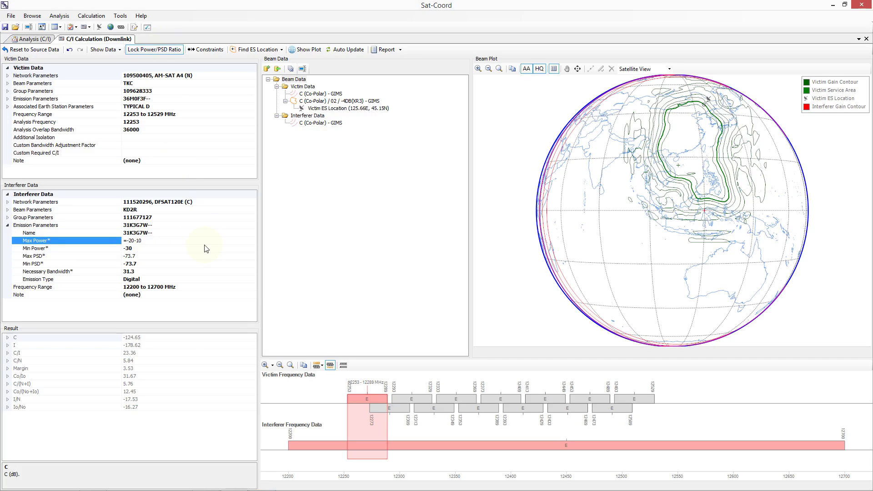
click(111, 242)
text(=-73.7+10log31300)
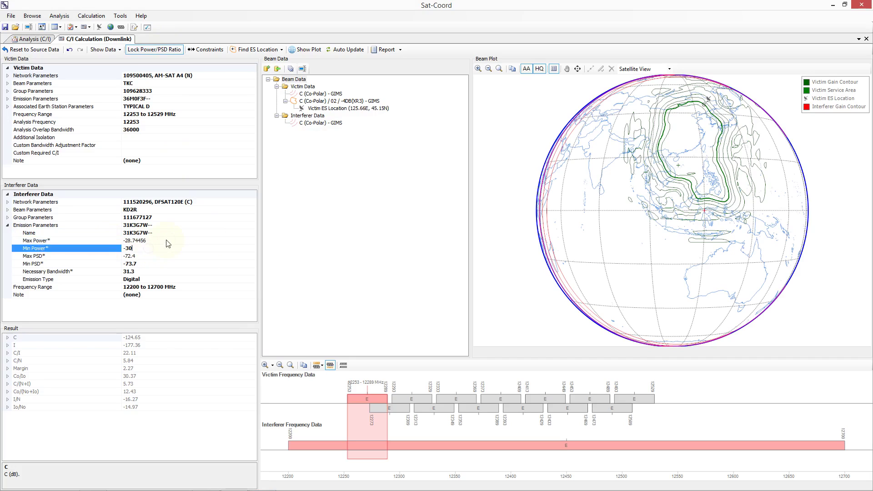
Step: Reset the interferer's Max Power to its original -20, returning the margin to -6.47
click(177, 239)
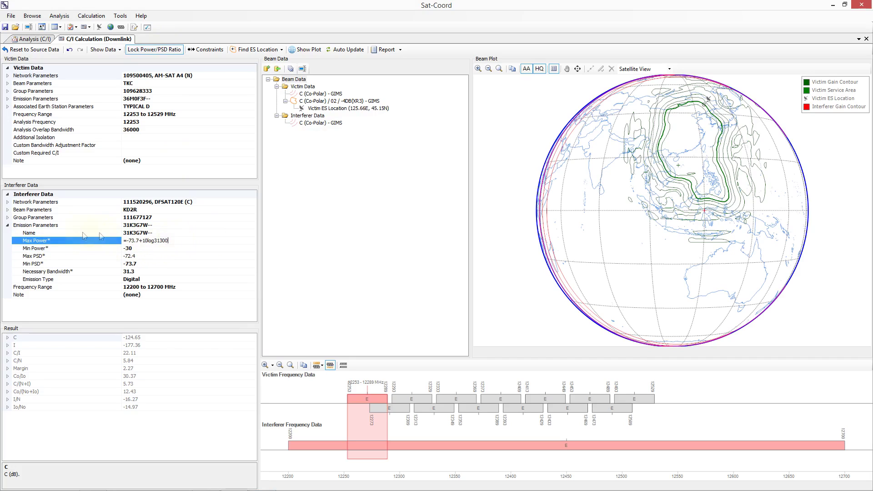
right_click(64, 242)
click(80, 248)
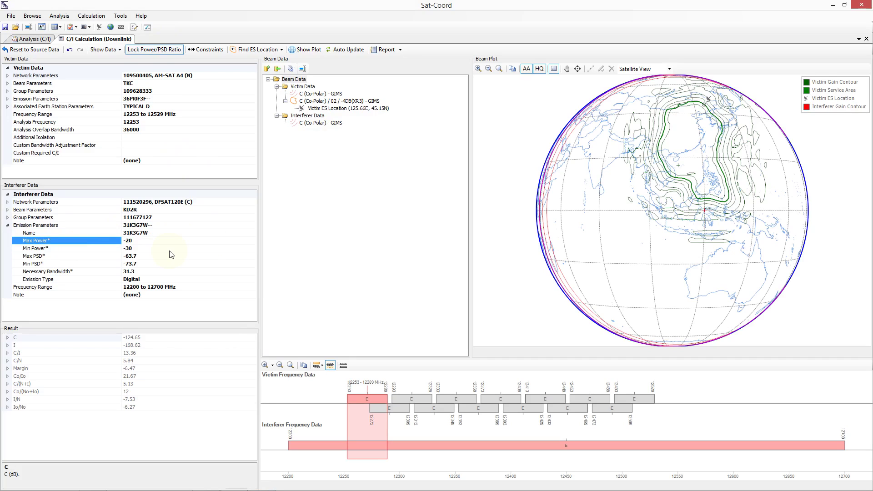
click(206, 49)
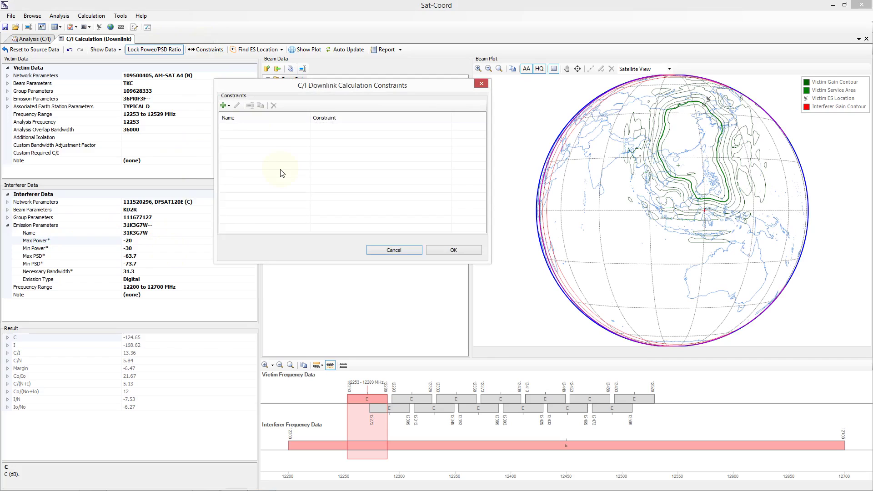
Step: Add a Downlink Interferer Max EIRP Density Limit constraint of -25 dBW/Hz named New Constraint
click(224, 105)
mouse_move(239, 117)
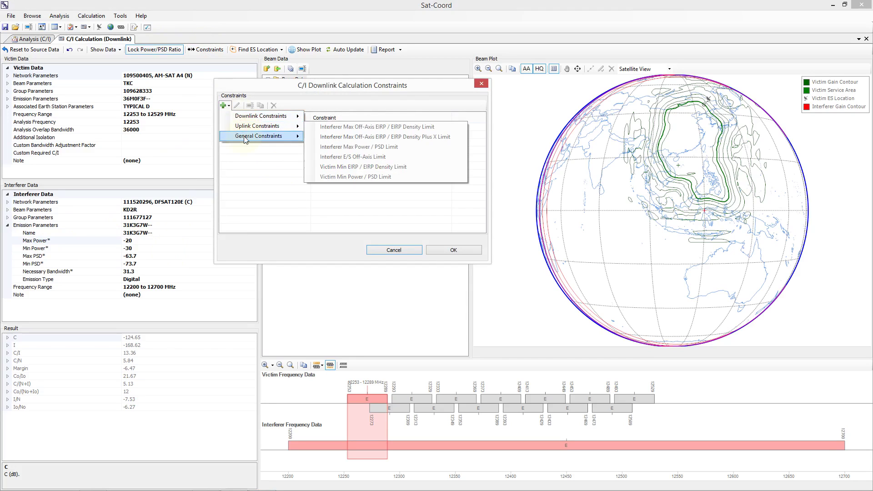
mouse_move(244, 139)
click(254, 166)
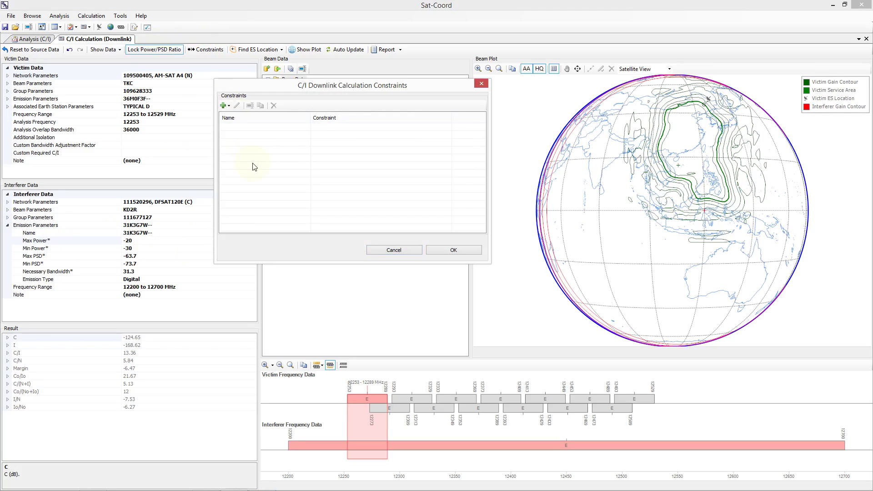
click(225, 105)
mouse_move(275, 117)
click(335, 117)
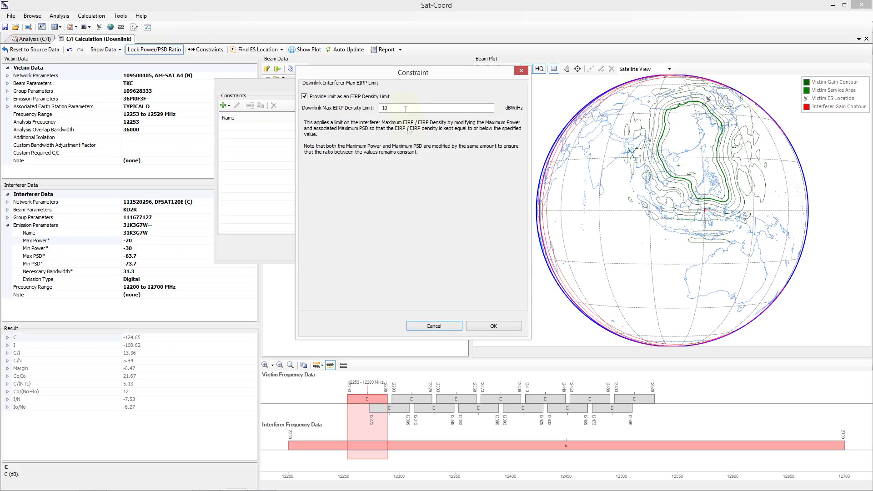
drag(392, 108, 352, 110)
text(-25)
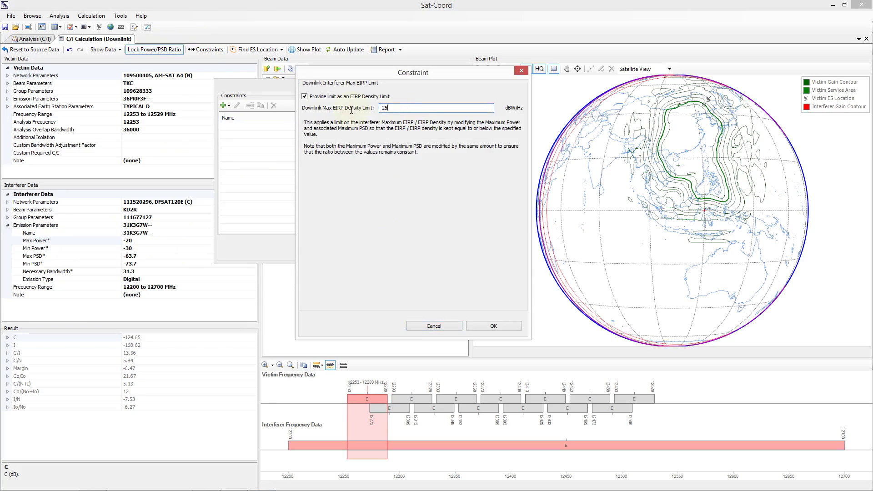
click(478, 324)
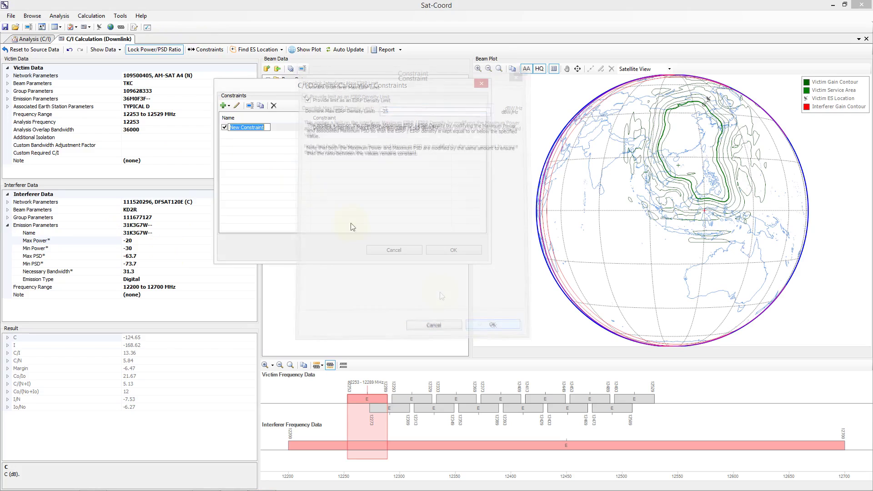
key(Return)
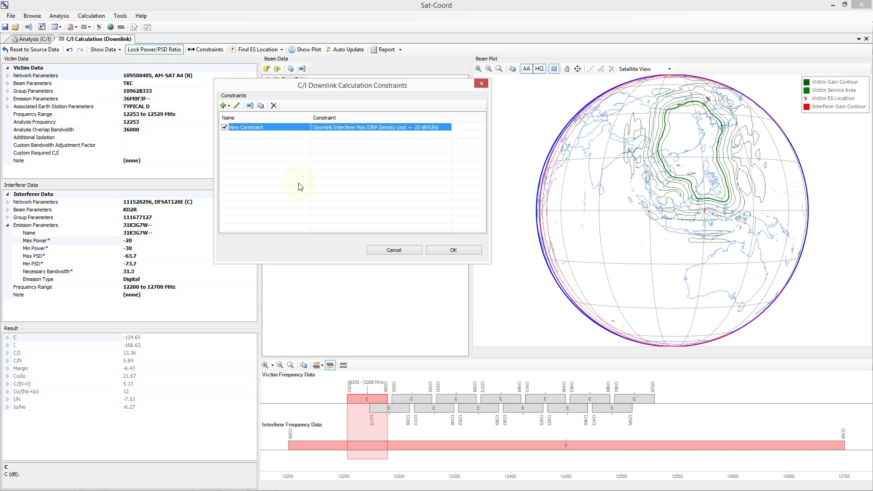
Step: Apply the -25 dBW/Hz constraint (margin 0.63) and expand the I breakdown down to Transmit EIRPd
click(452, 250)
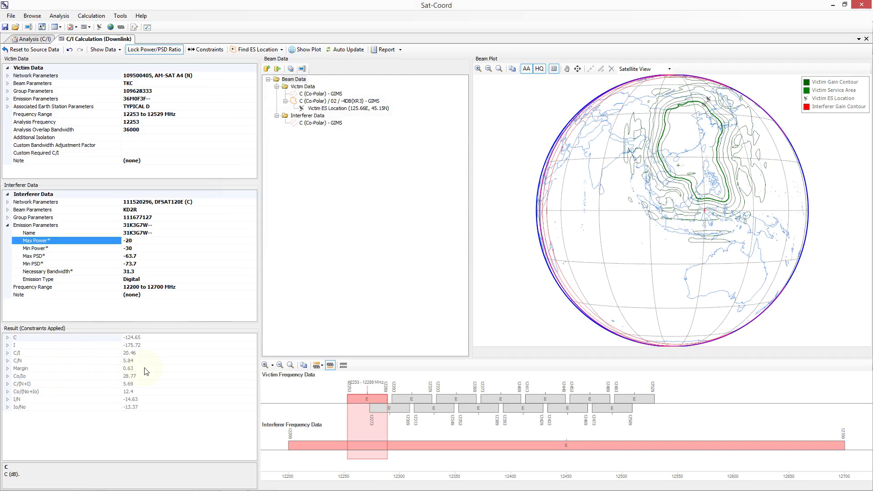
click(8, 346)
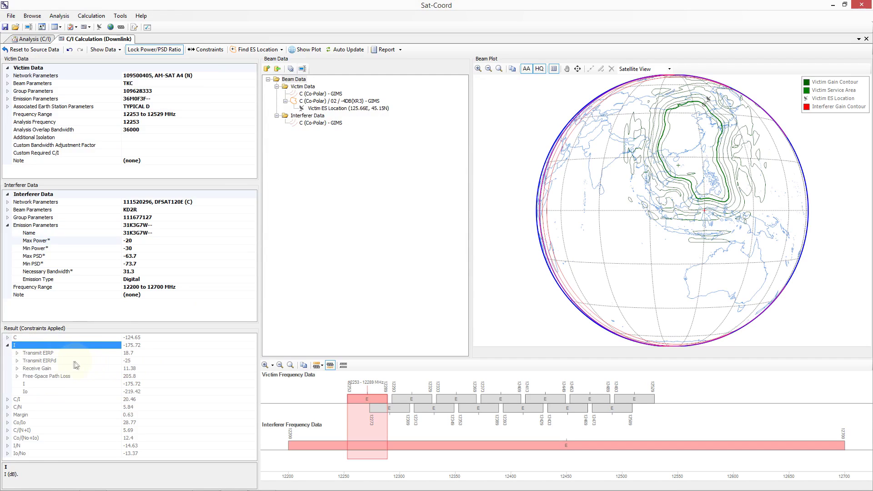
click(16, 361)
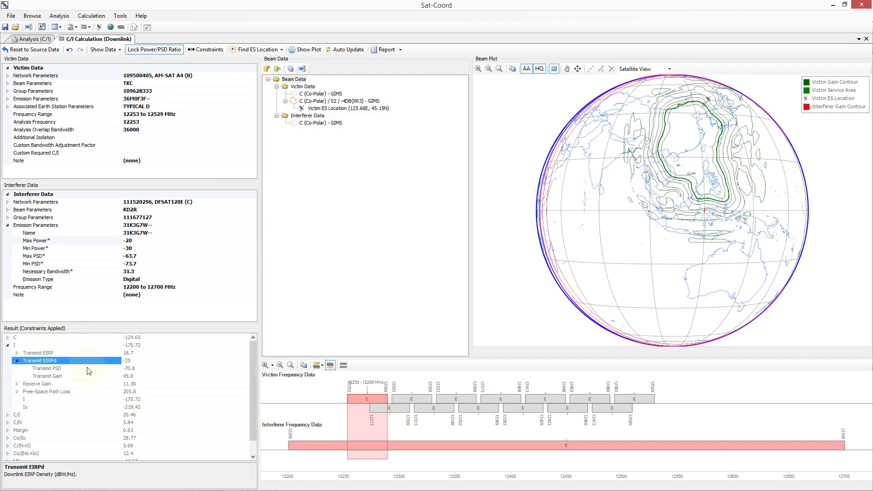